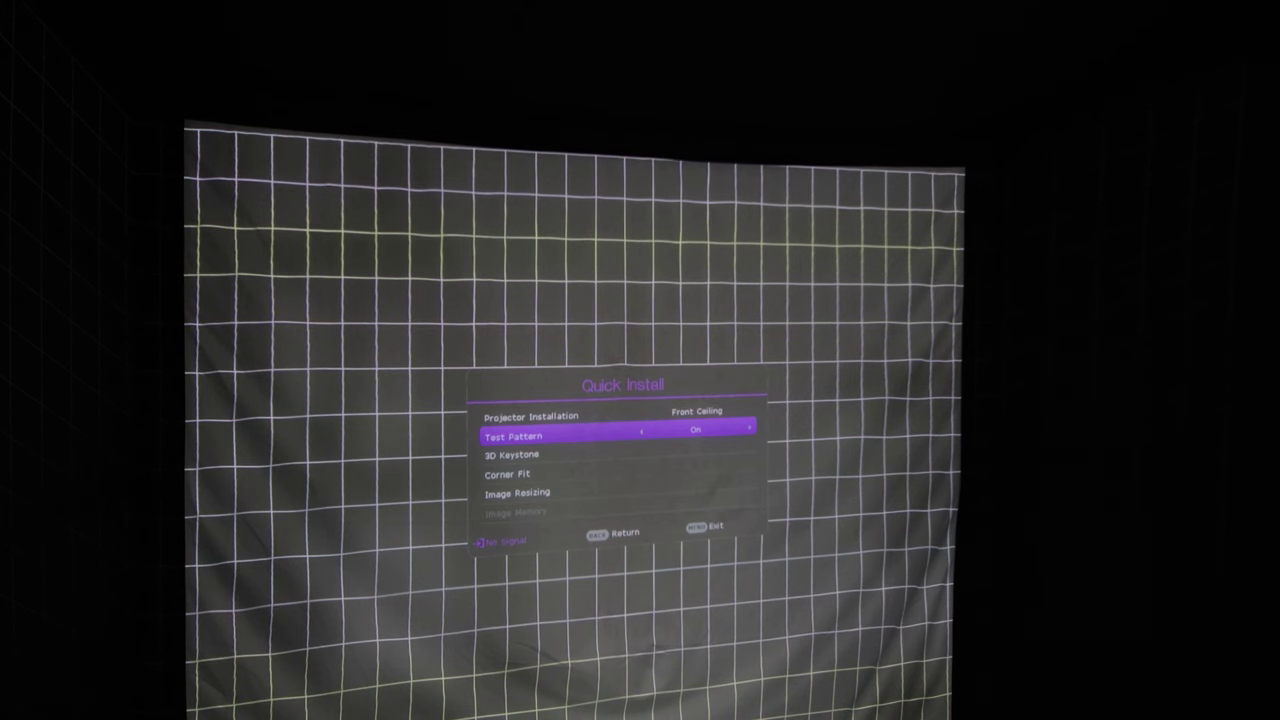
pyautogui.press('Escape')
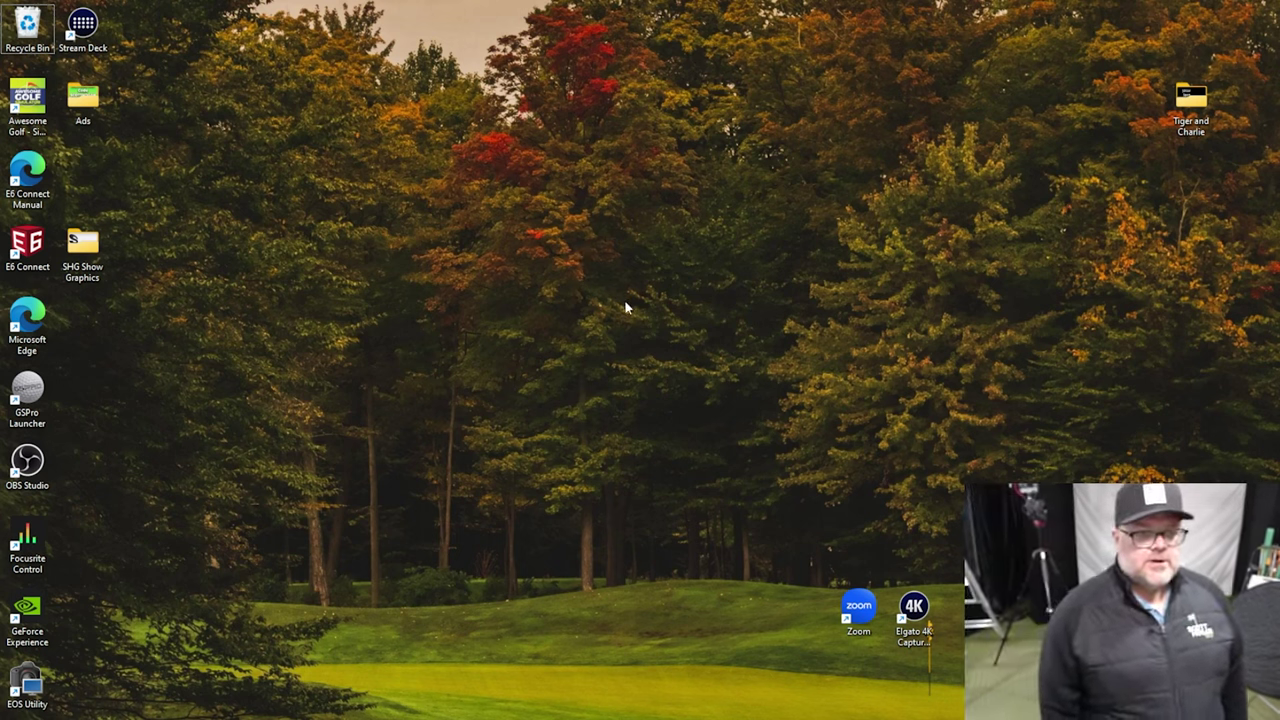
# - Open the NVIDIA Control Panel, select the BenQ PJ display for the resolution change and maximize the window
pyautogui.rightClick(655, 342)
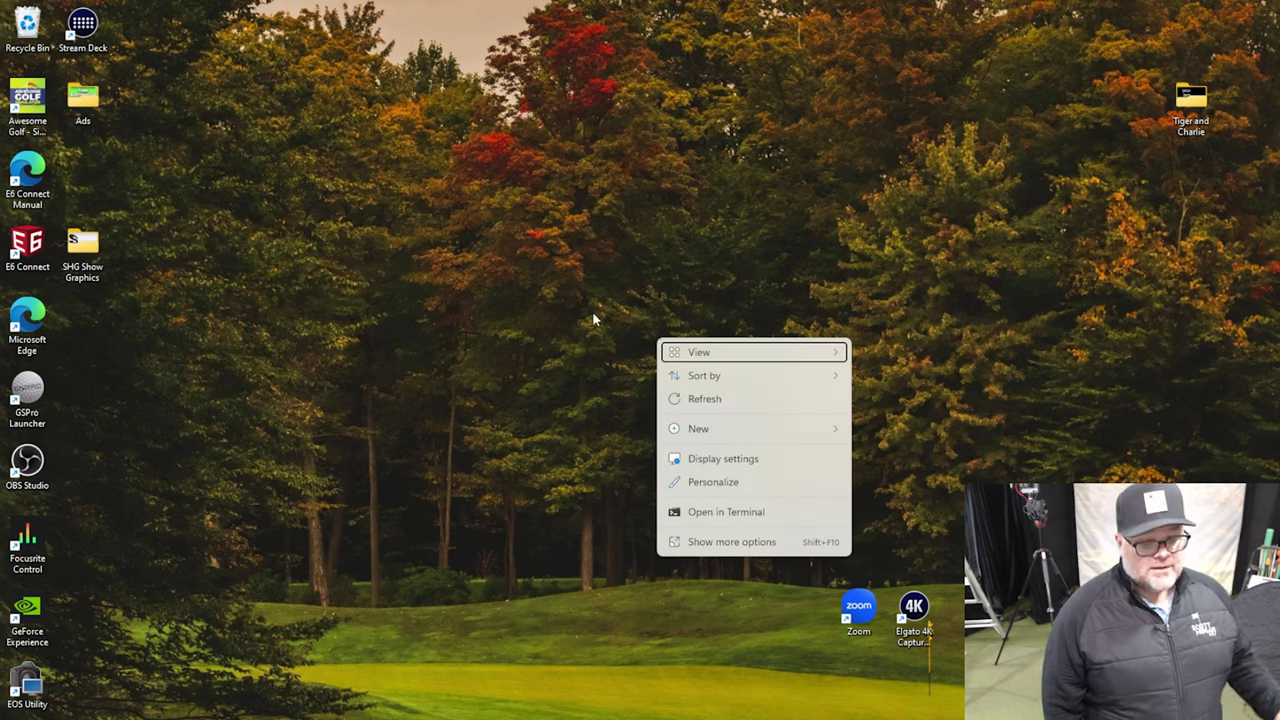
pyautogui.click(774, 542)
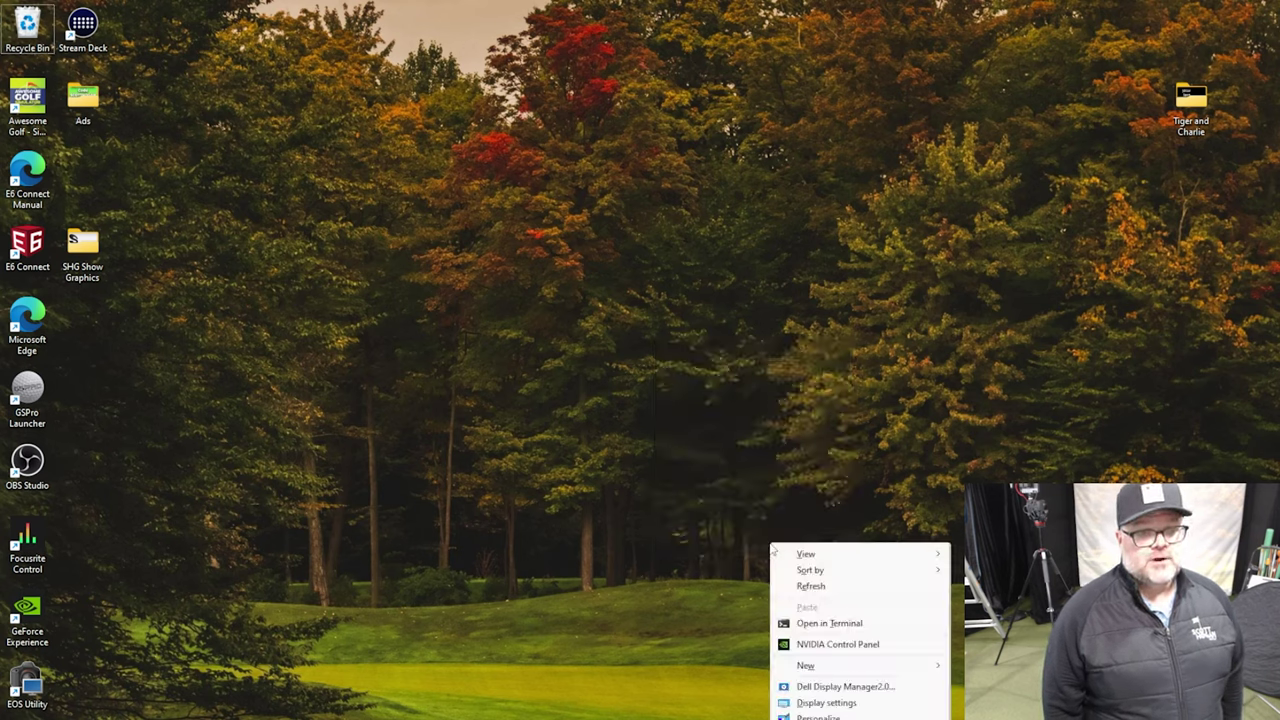
pyautogui.click(826, 646)
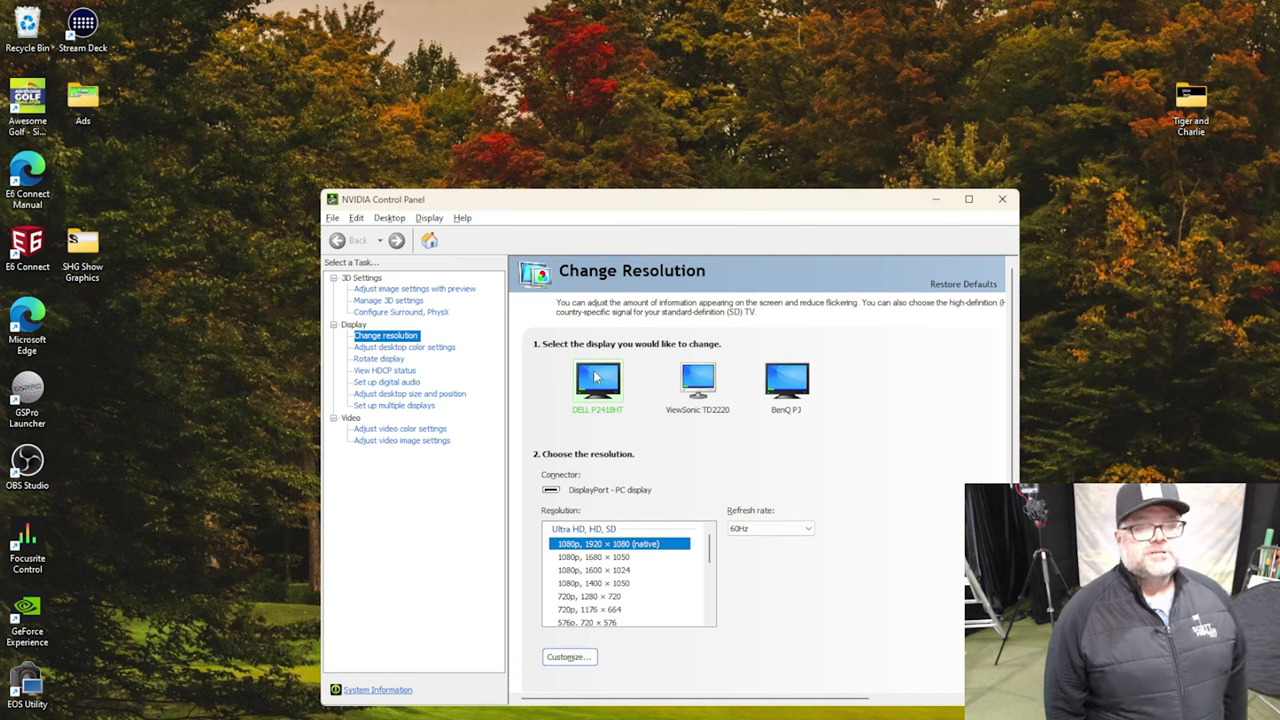
pyautogui.click(786, 385)
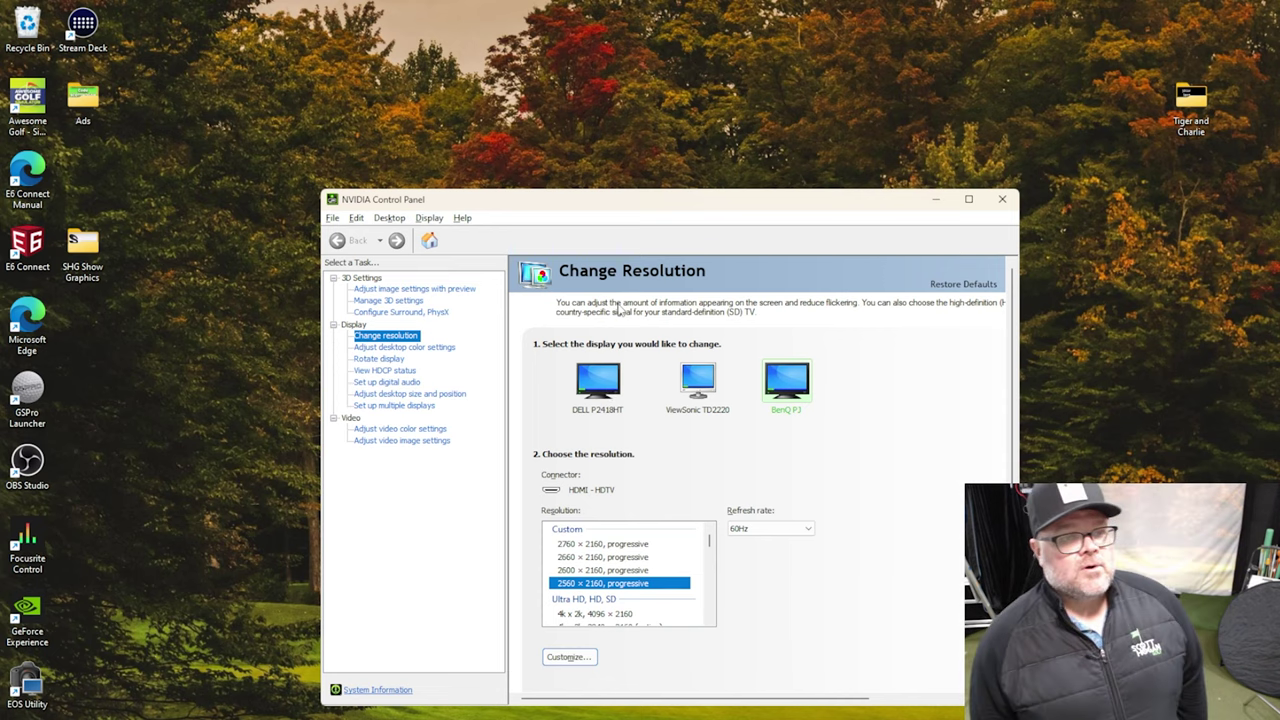
pyautogui.moveTo(696, 204); pyautogui.dragTo(650, 4)
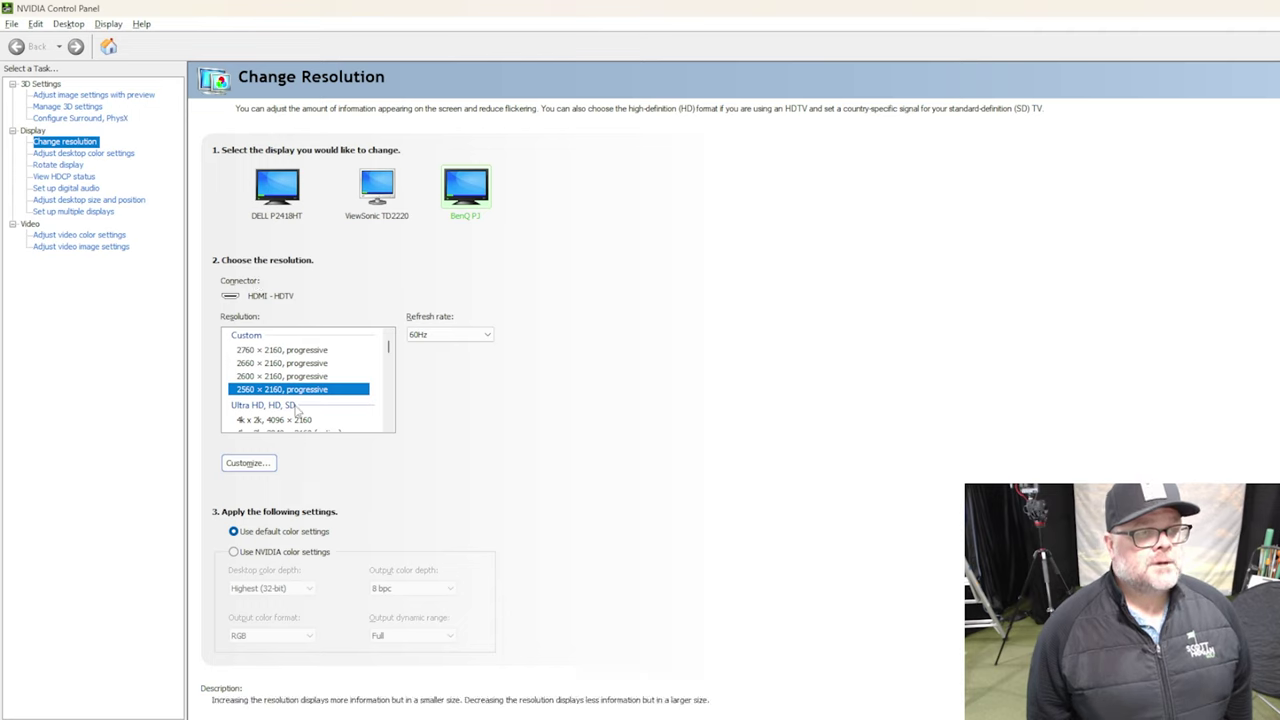
# - Try a custom resolution of 2541 horizontal pixels by 2160 lines for the BenQ PJ display and discard it without testing
pyautogui.click(248, 466)
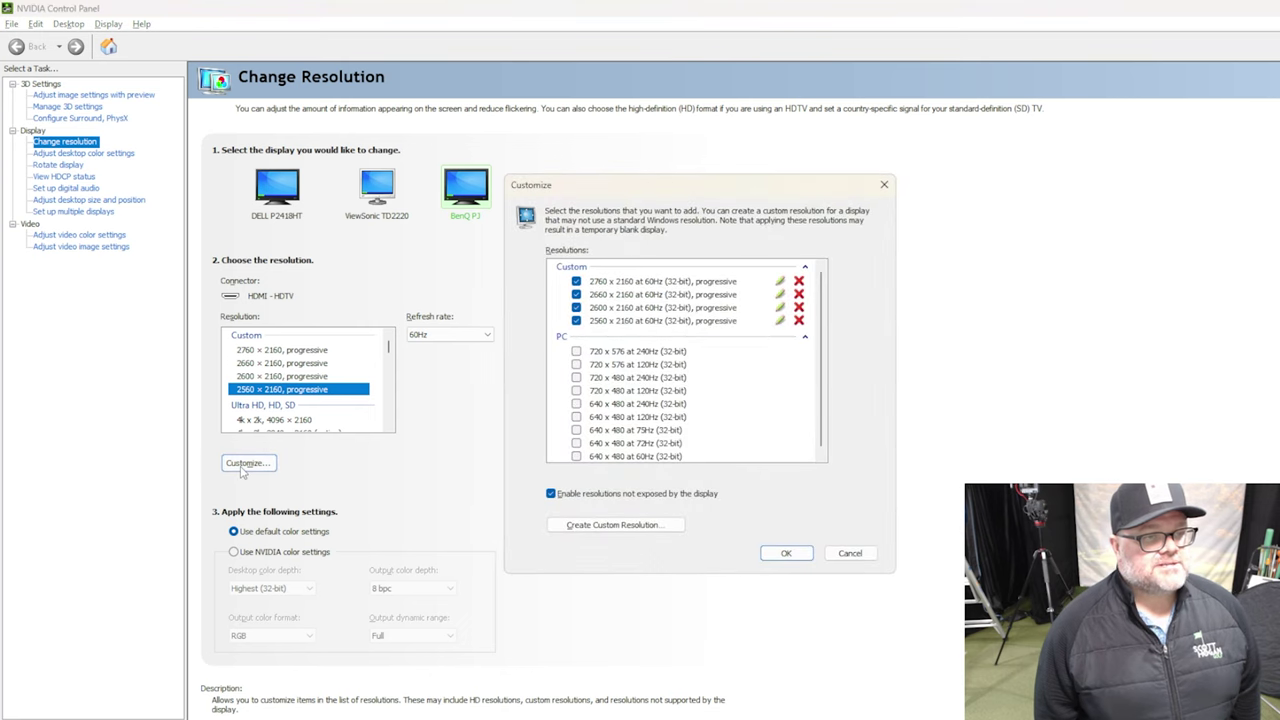
pyautogui.click(550, 494)
pyautogui.click(550, 494)
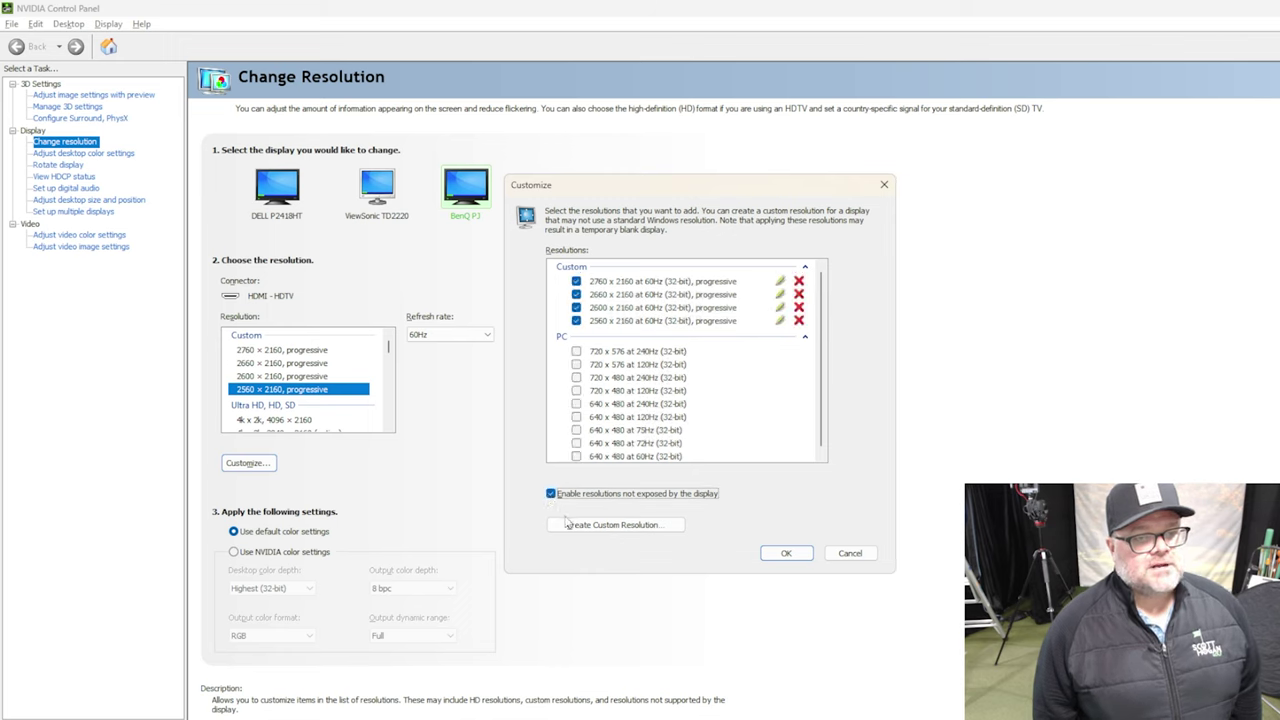
pyautogui.click(602, 526)
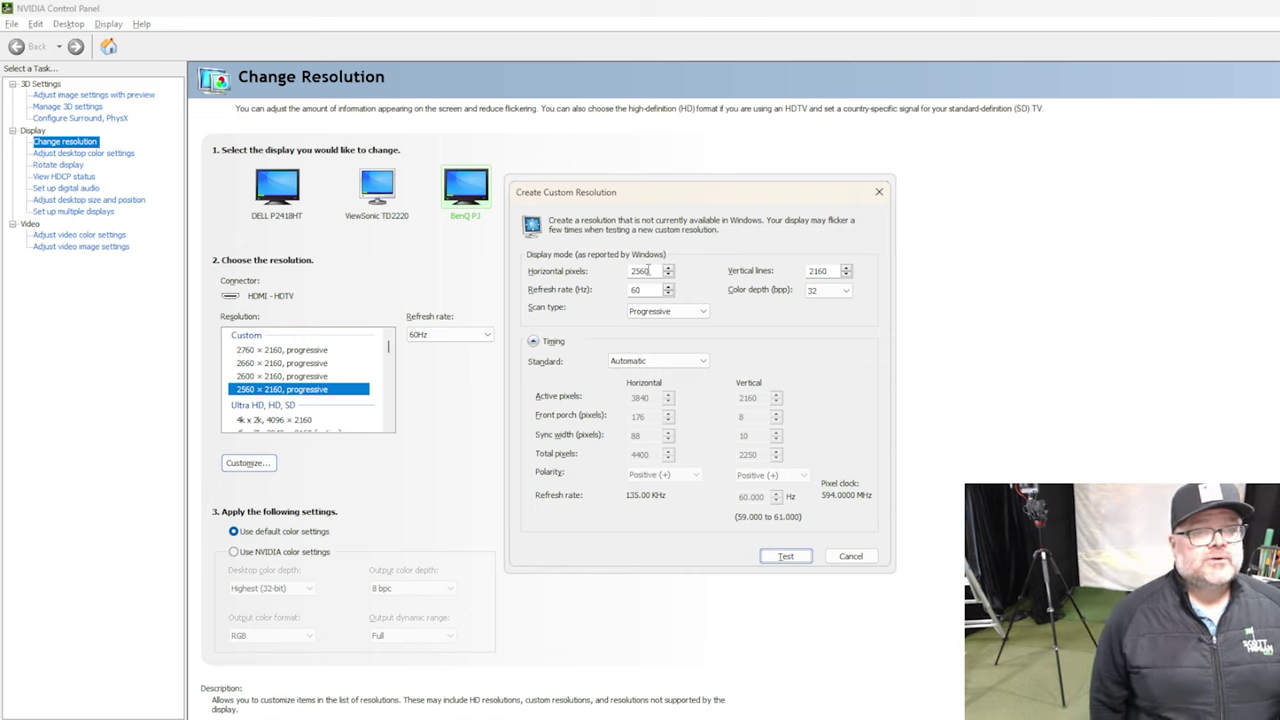
pyautogui.moveTo(658, 273); pyautogui.dragTo(605, 279)
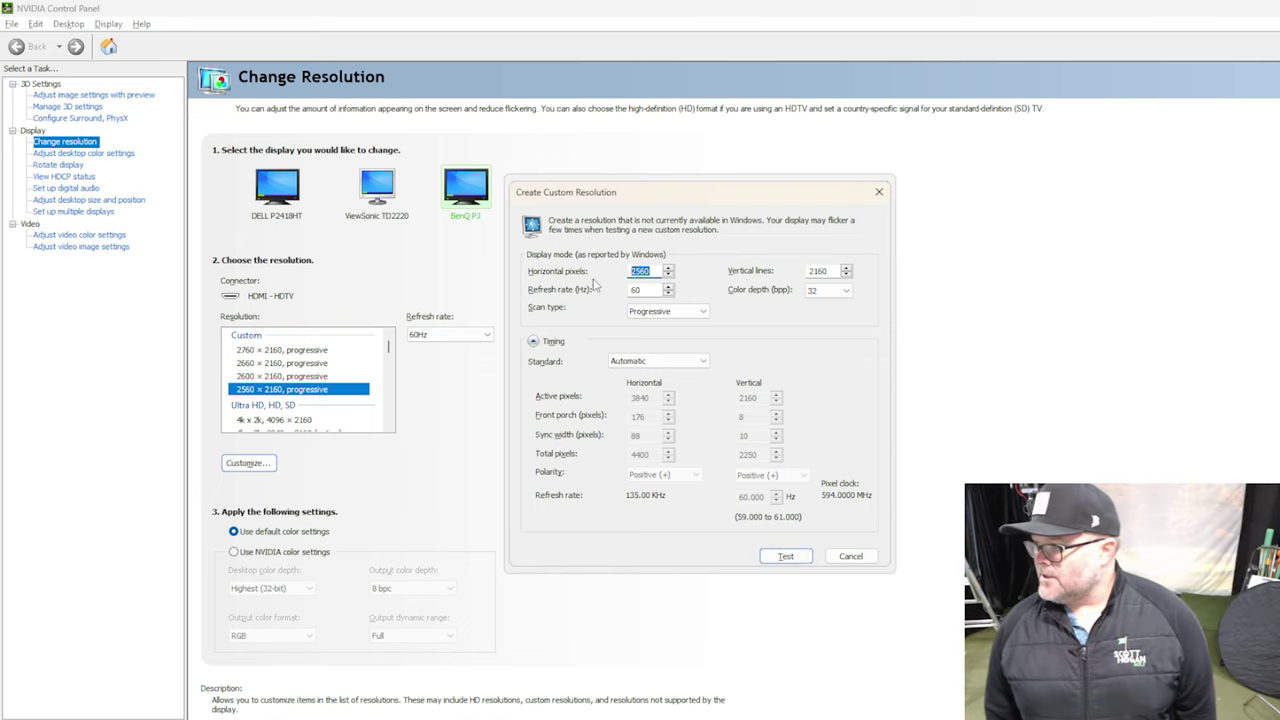
pyautogui.write('2')
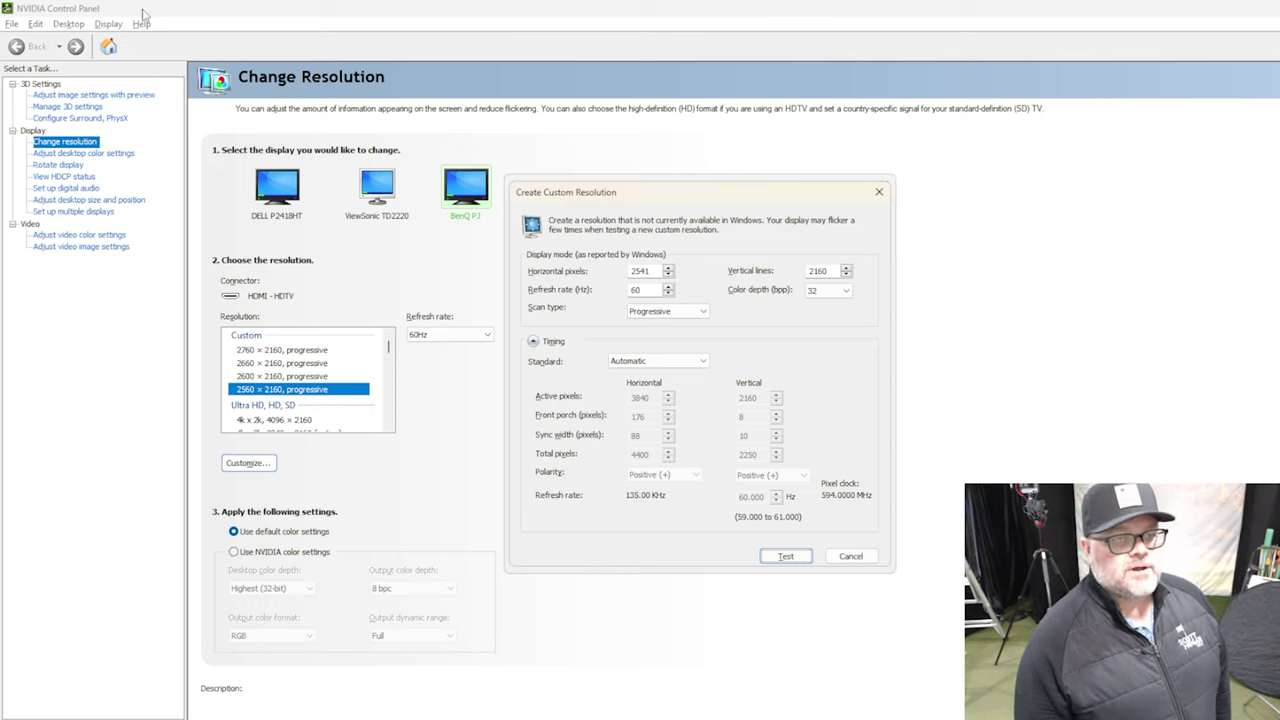
pyautogui.click(840, 558)
pyautogui.click(786, 553)
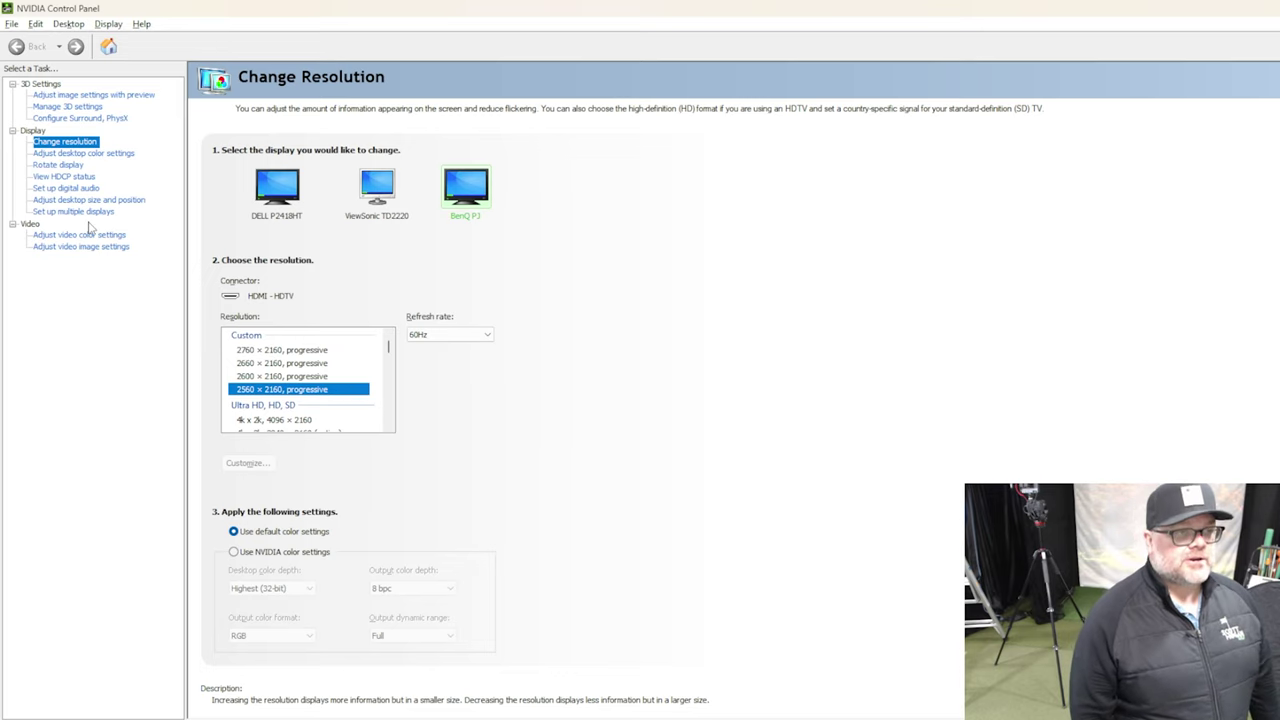
# - Set DSR - Factors to 1.78x DL in the global 3D settings, apply the change and keep the new desktop configuration
pyautogui.click(93, 110)
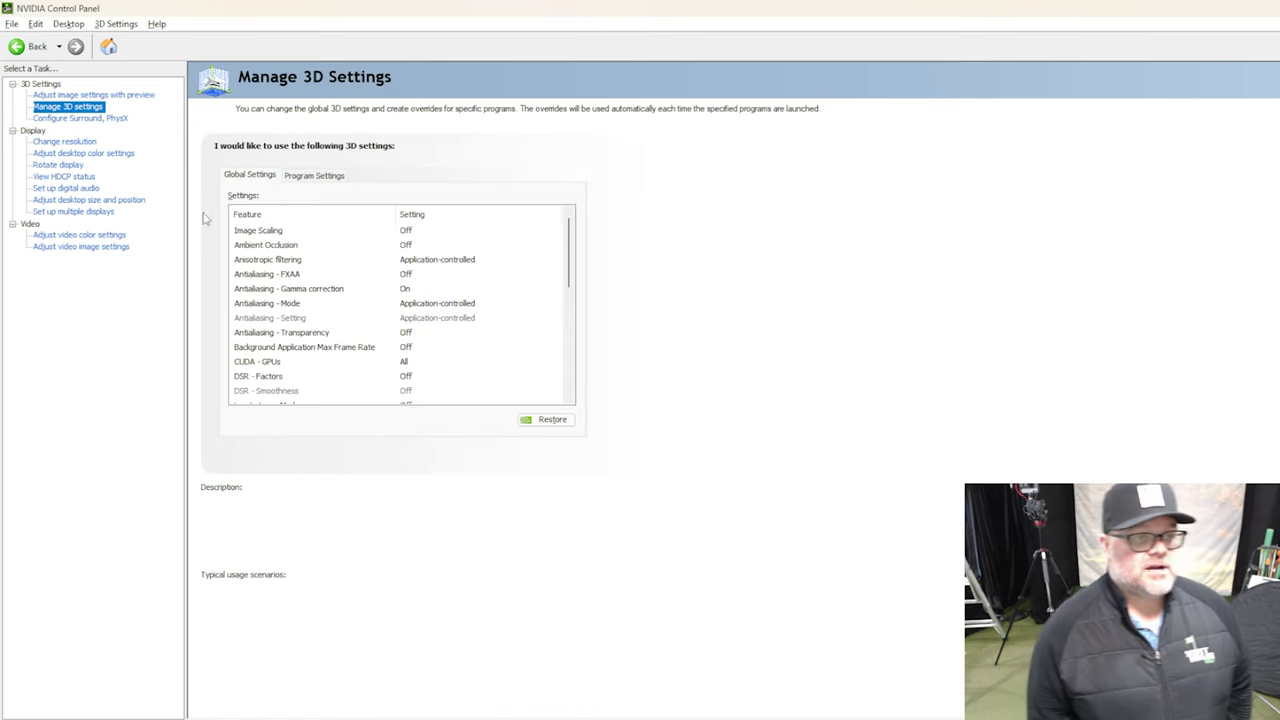
pyautogui.moveTo(300, 366)
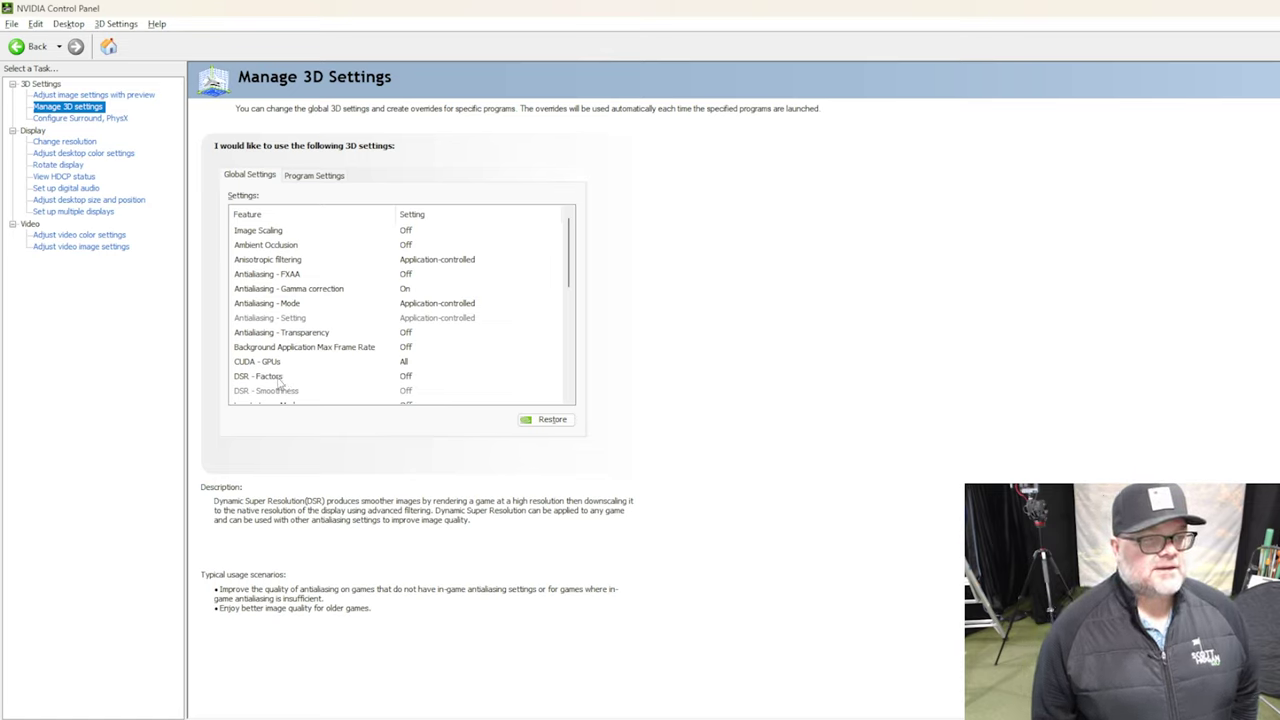
pyautogui.click(407, 378)
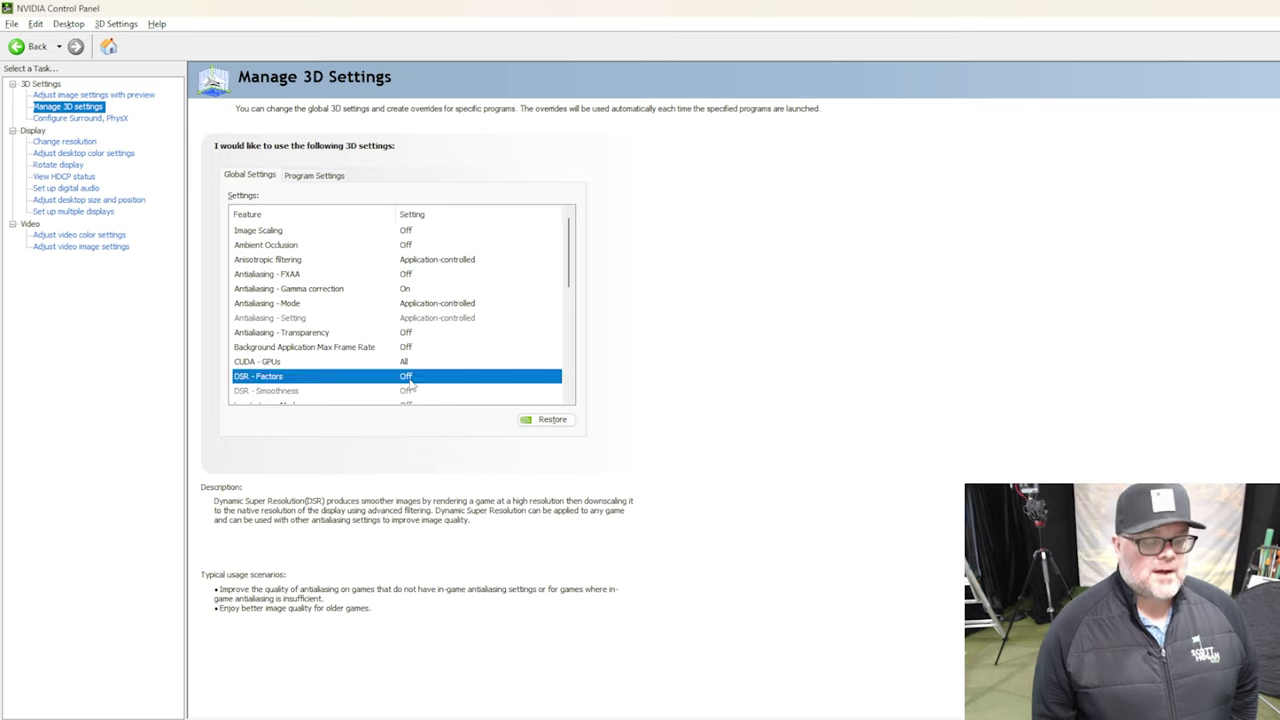
pyautogui.click(408, 379)
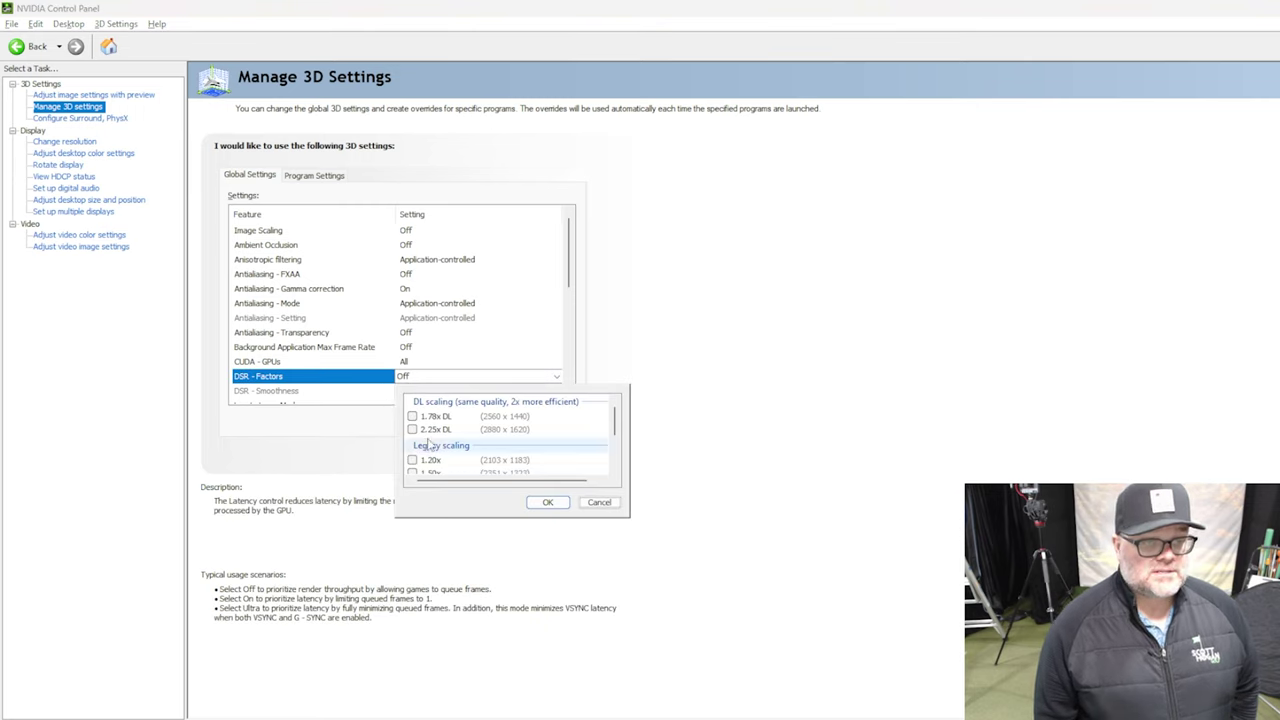
pyautogui.click(413, 416)
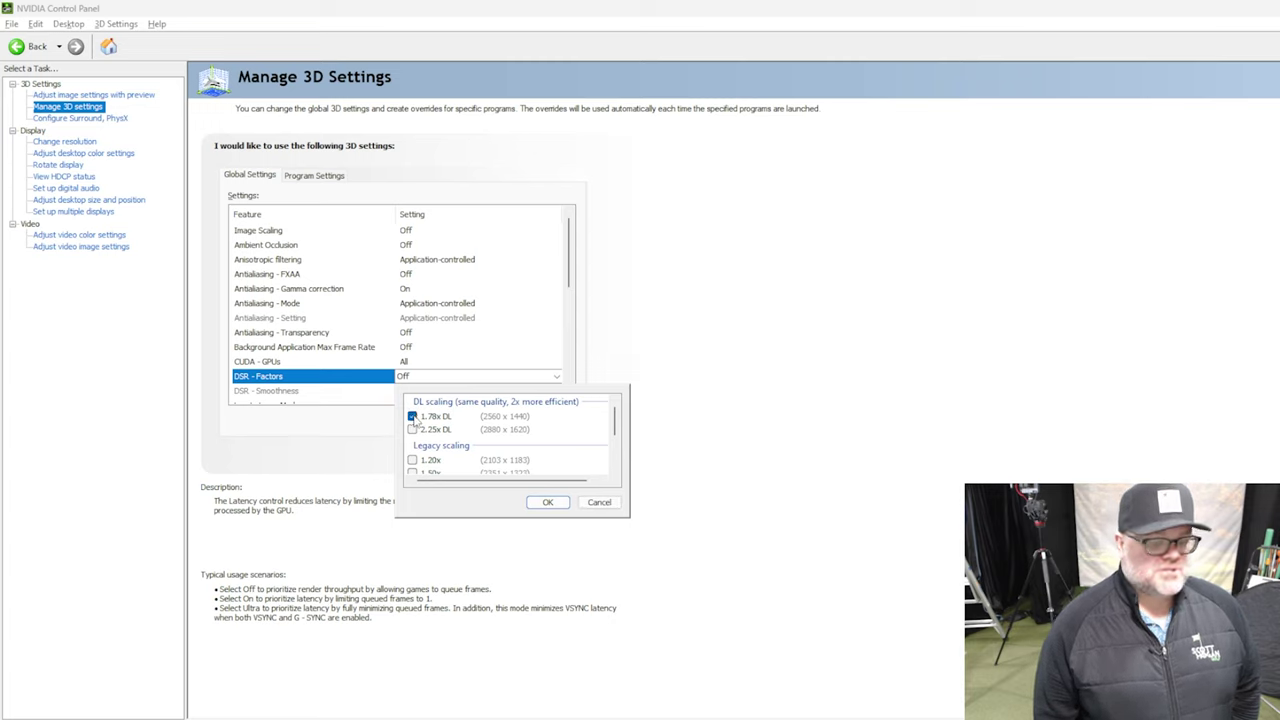
pyautogui.click(551, 504)
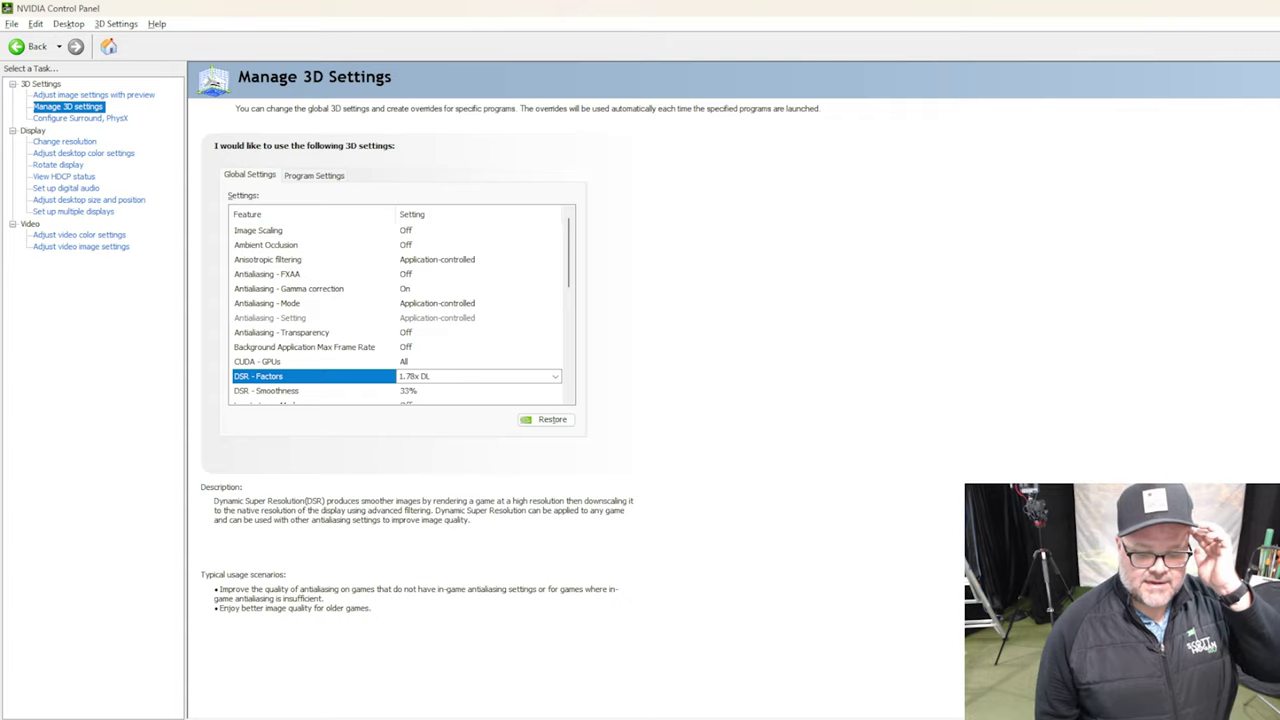
pyautogui.moveTo(1066, 20); pyautogui.dragTo(250, 18)
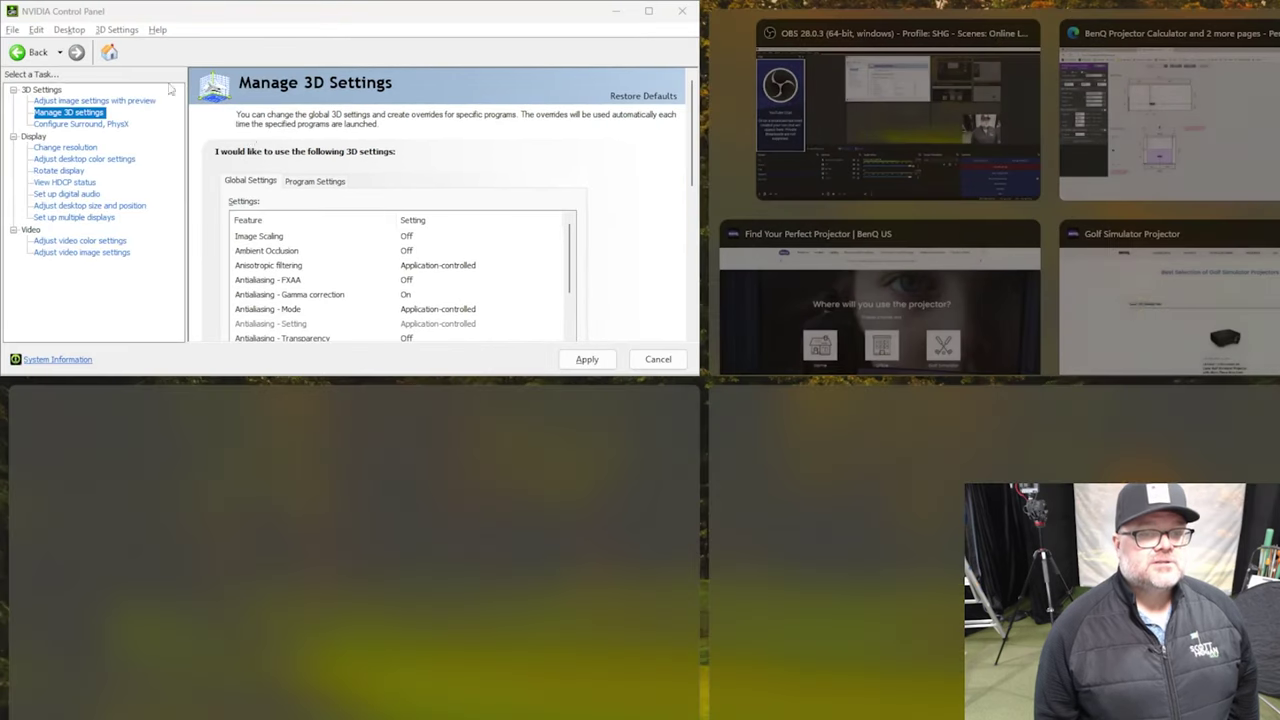
pyautogui.click(598, 366)
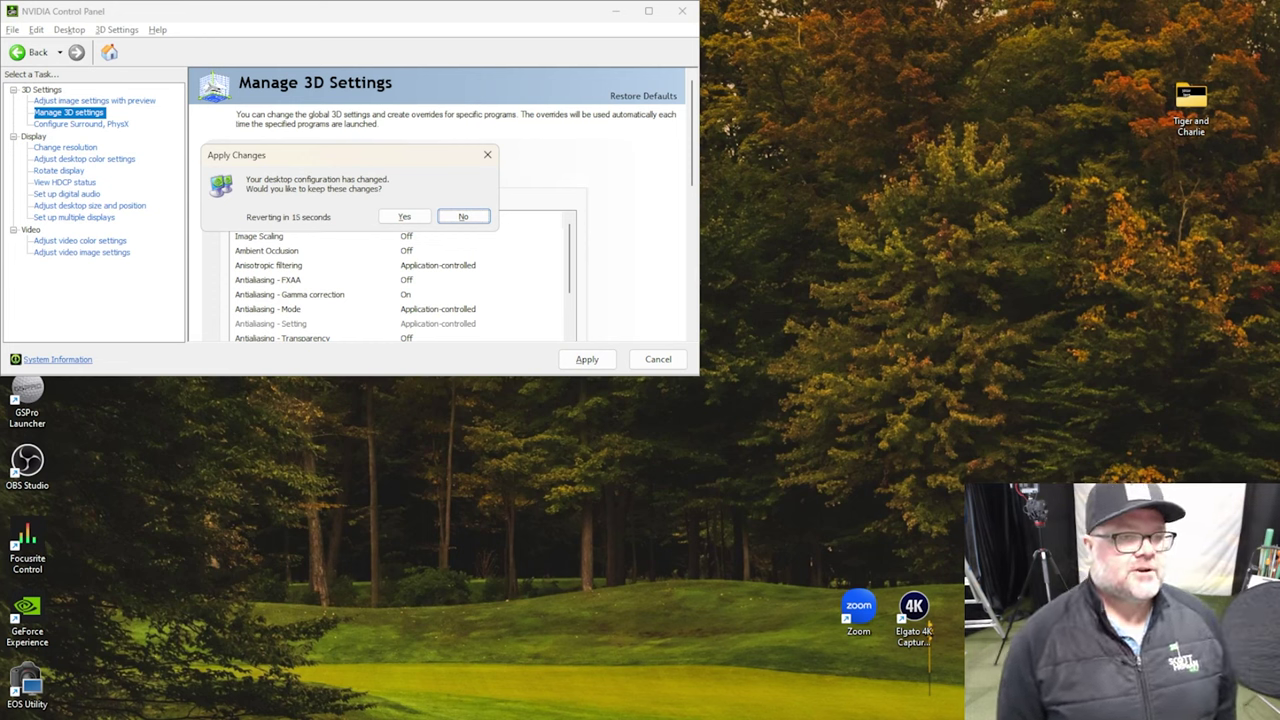
pyautogui.click(404, 218)
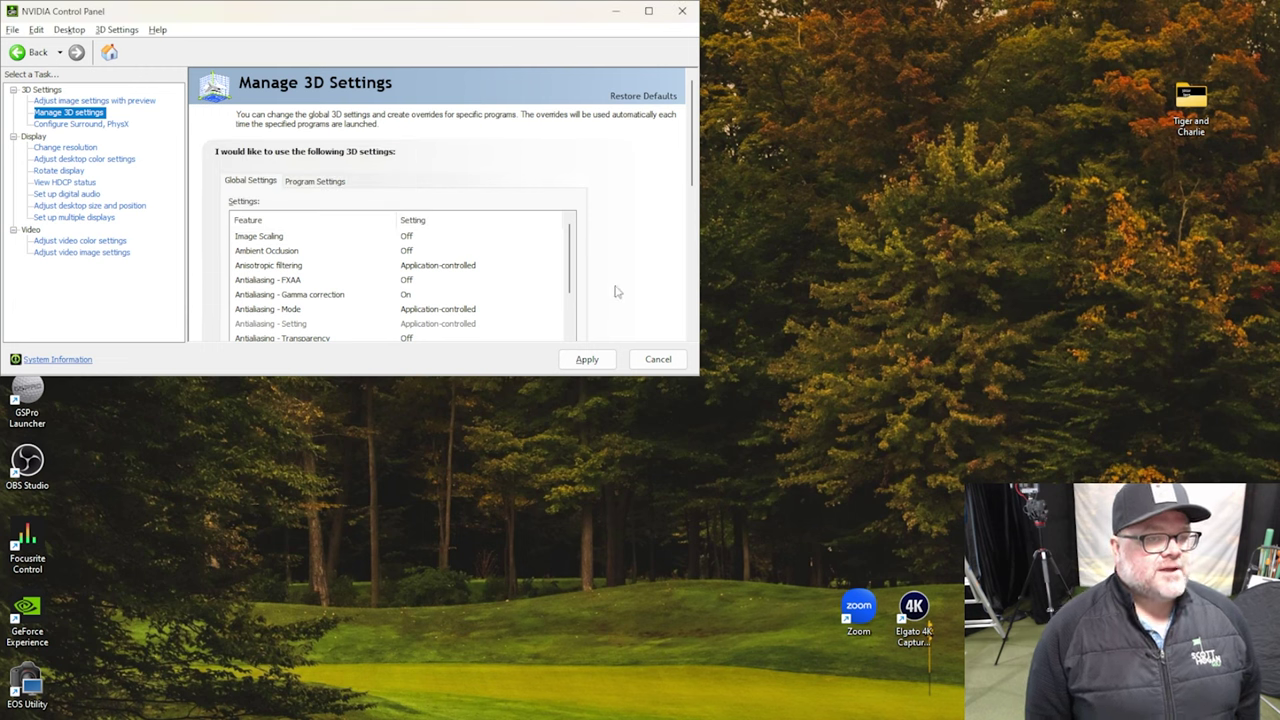
# - Turn DSR - Factors off in the global 3D settings by clearing the 1.78x DL option
pyautogui.scroll(-5, 567, 284)
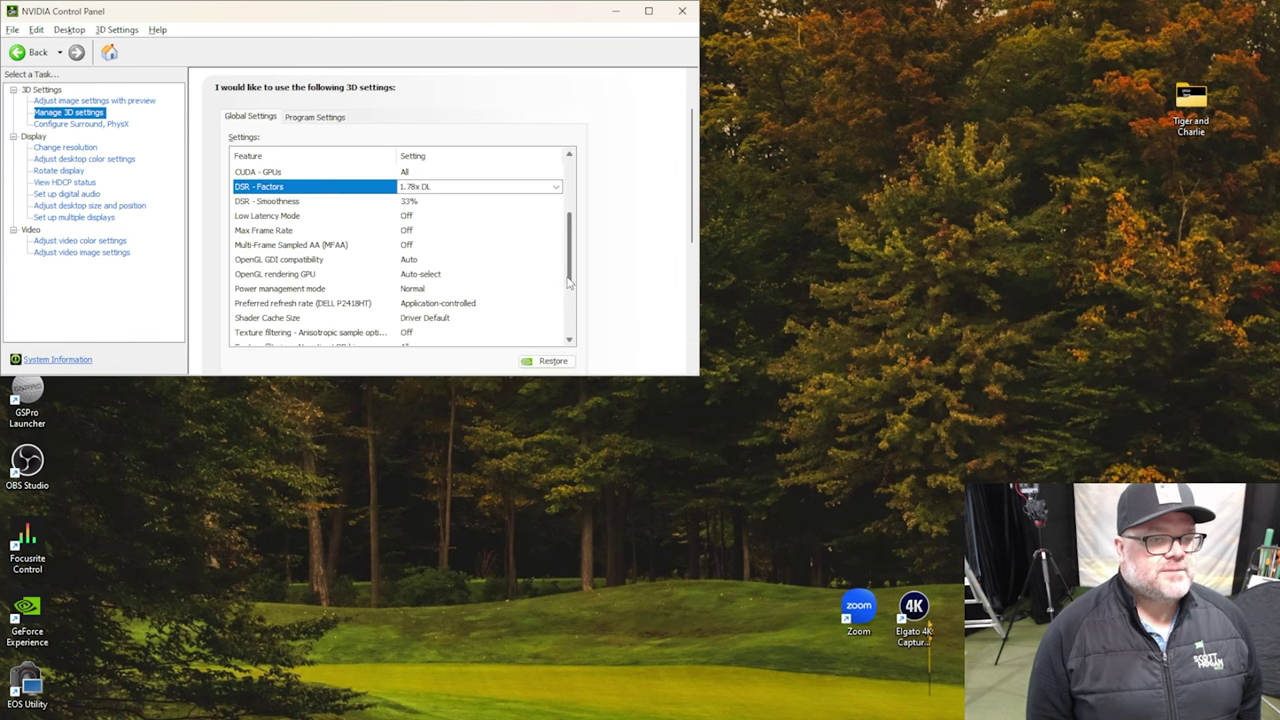
pyautogui.click(440, 187)
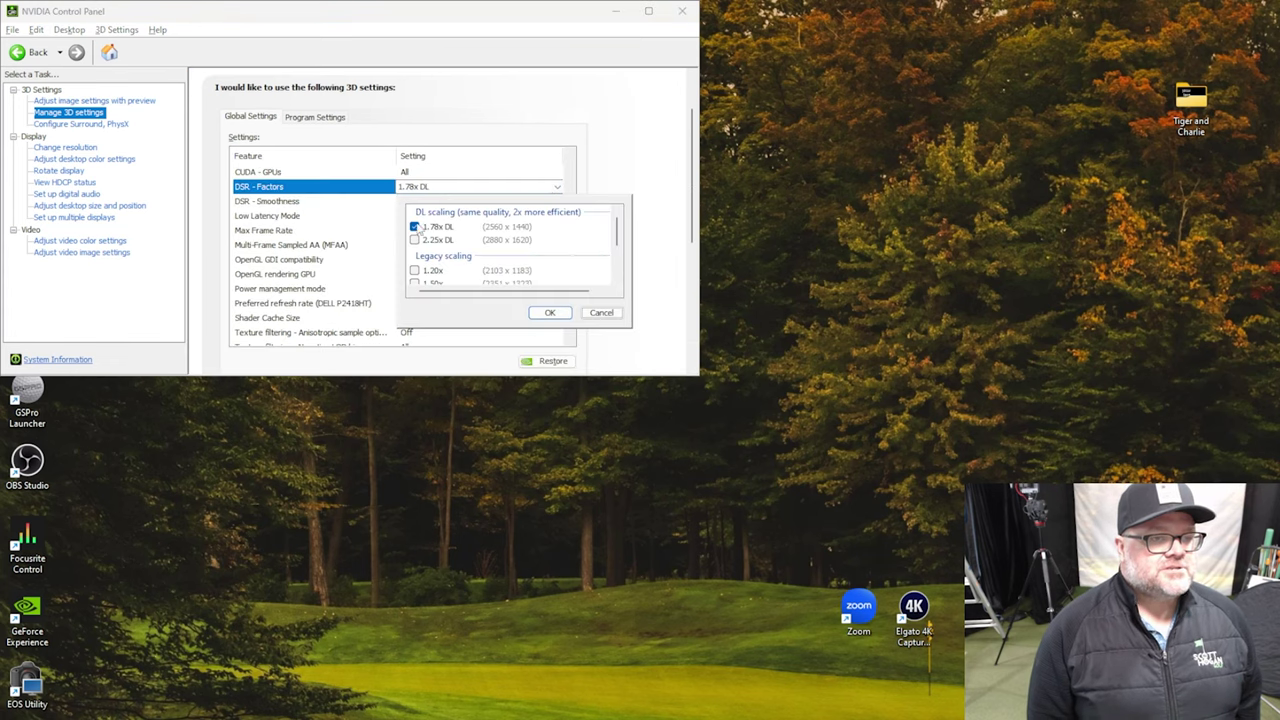
pyautogui.click(549, 312)
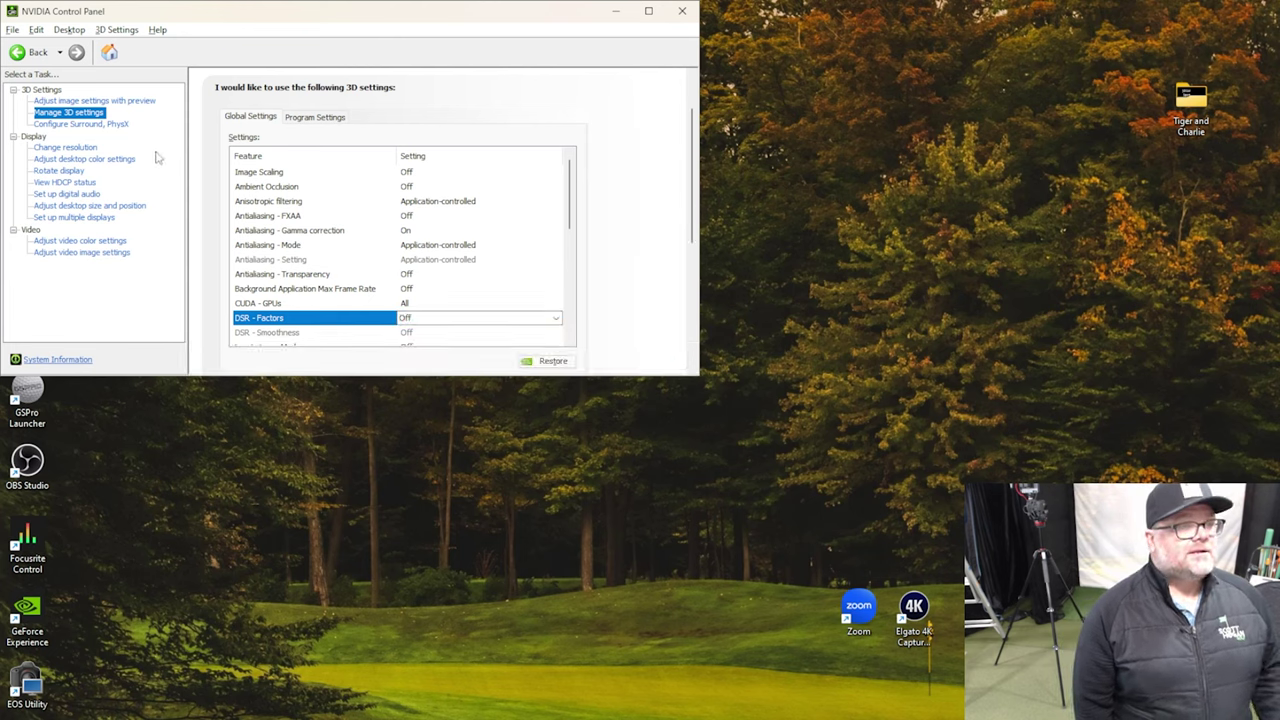
# - Apply the 2560 × 2160 custom resolution to the BenQ PJ display, keep the change and close the control panel
pyautogui.click(92, 147)
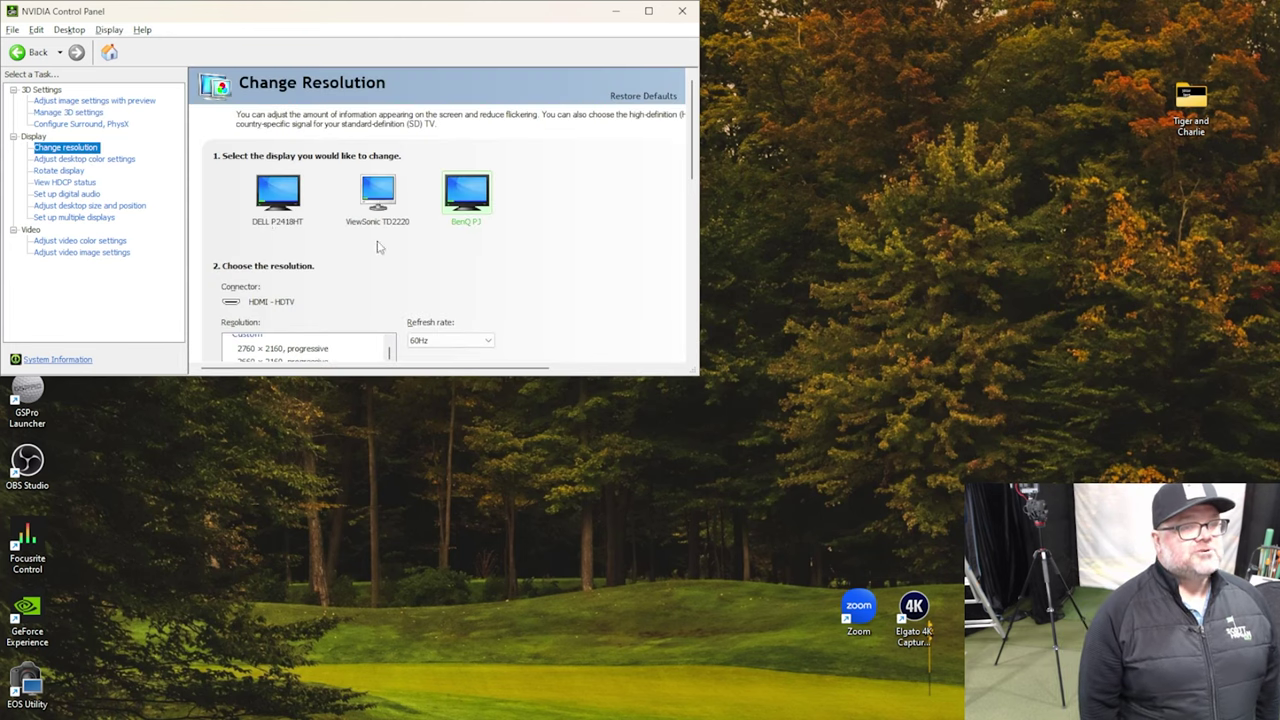
pyautogui.scroll(-3, 450, 250)
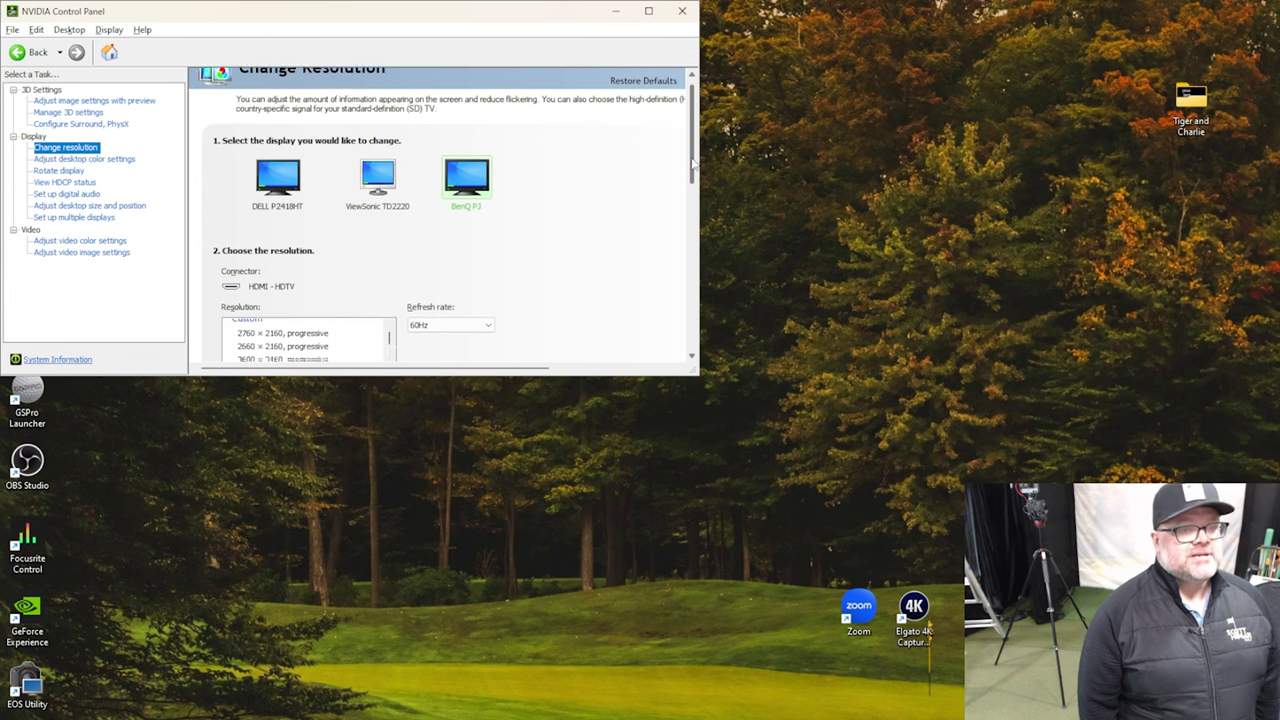
pyautogui.click(290, 162)
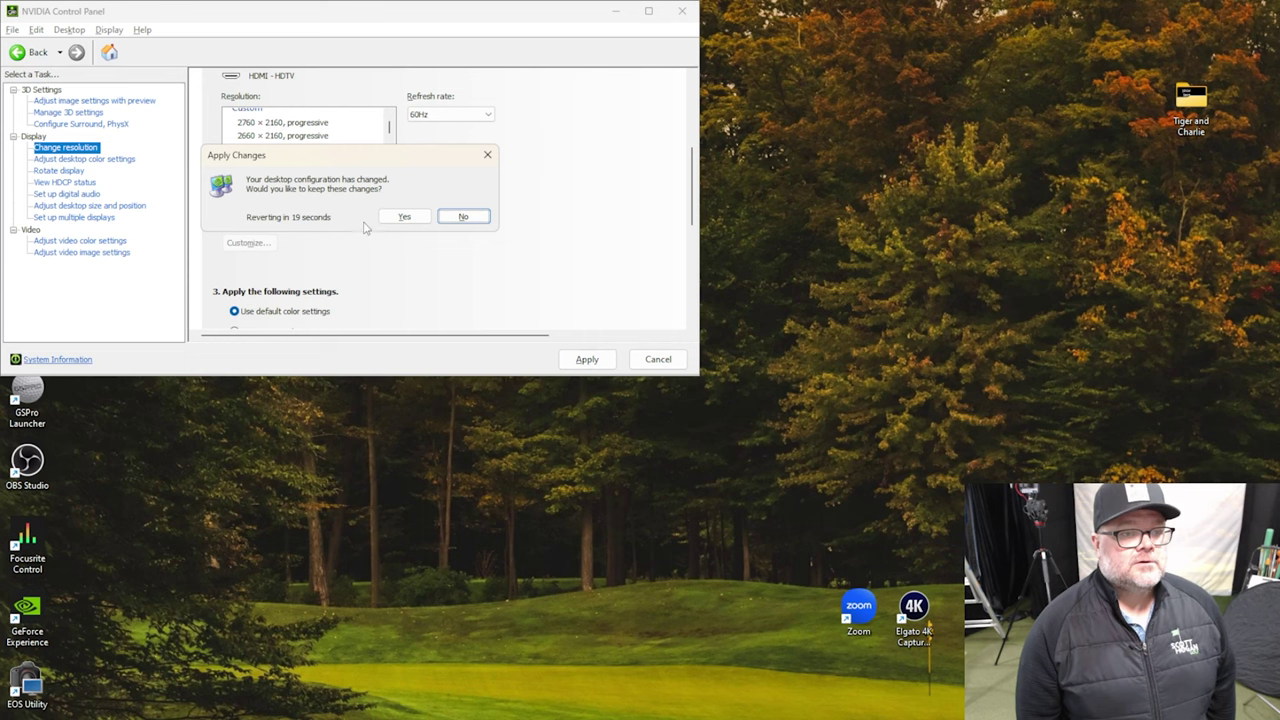
pyautogui.click(402, 217)
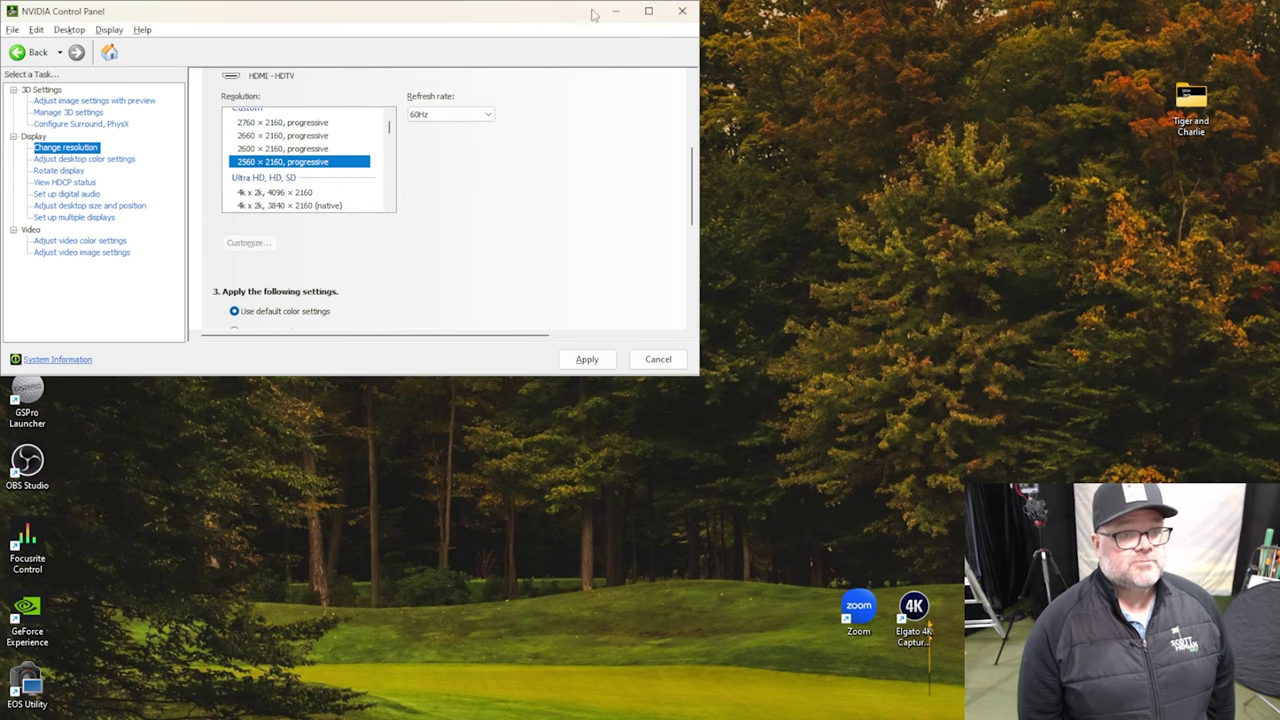
pyautogui.click(684, 12)
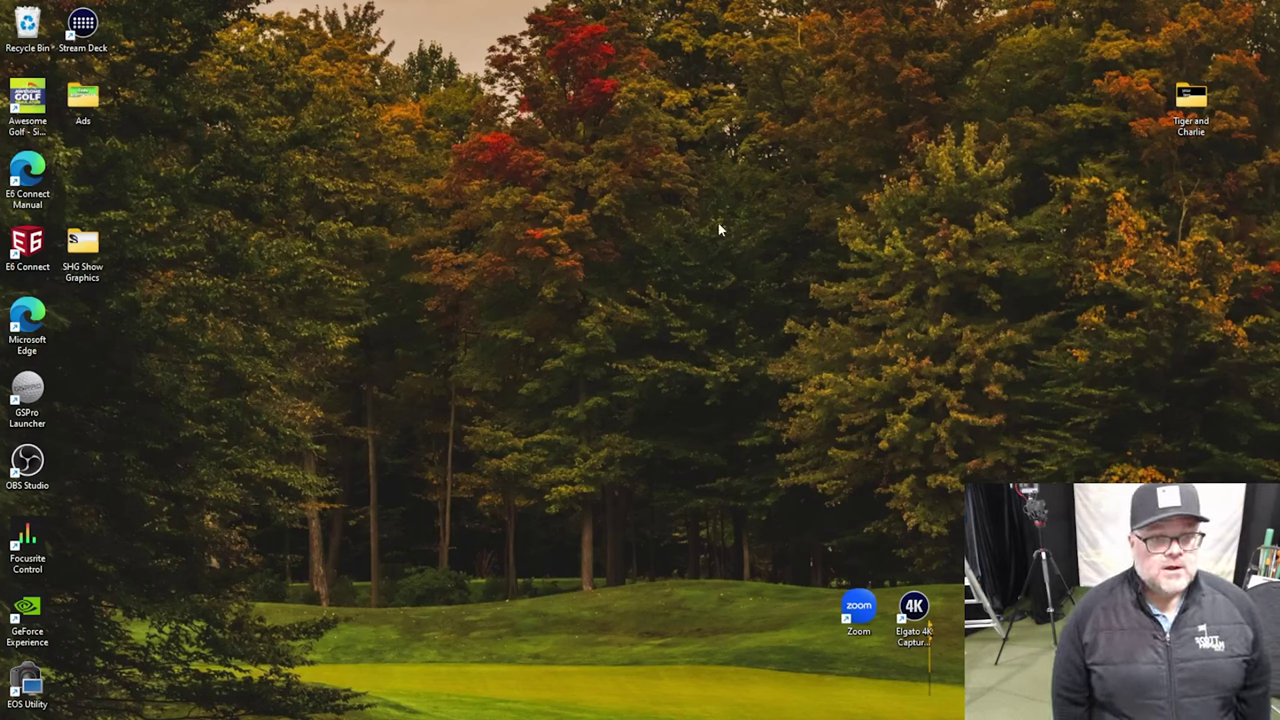
# - Open the Windows display settings, select display 2 and identify the connected displays
pyautogui.rightClick(725, 306)
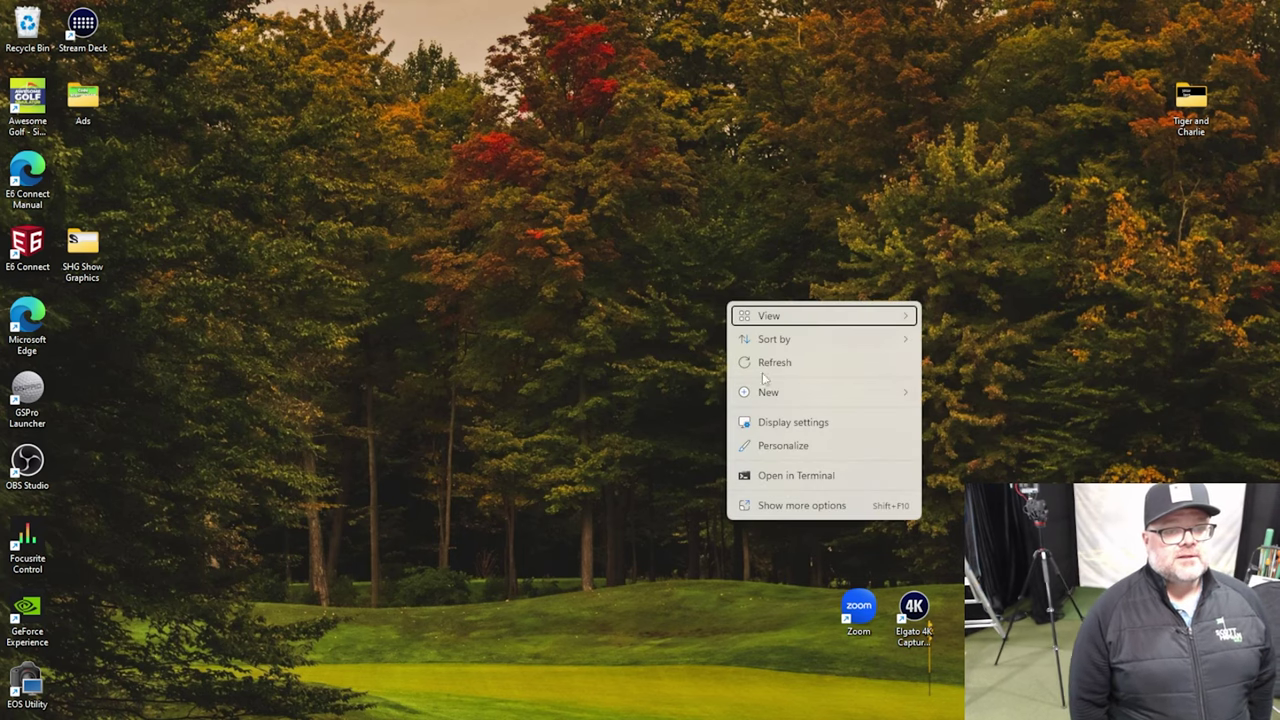
pyautogui.click(780, 424)
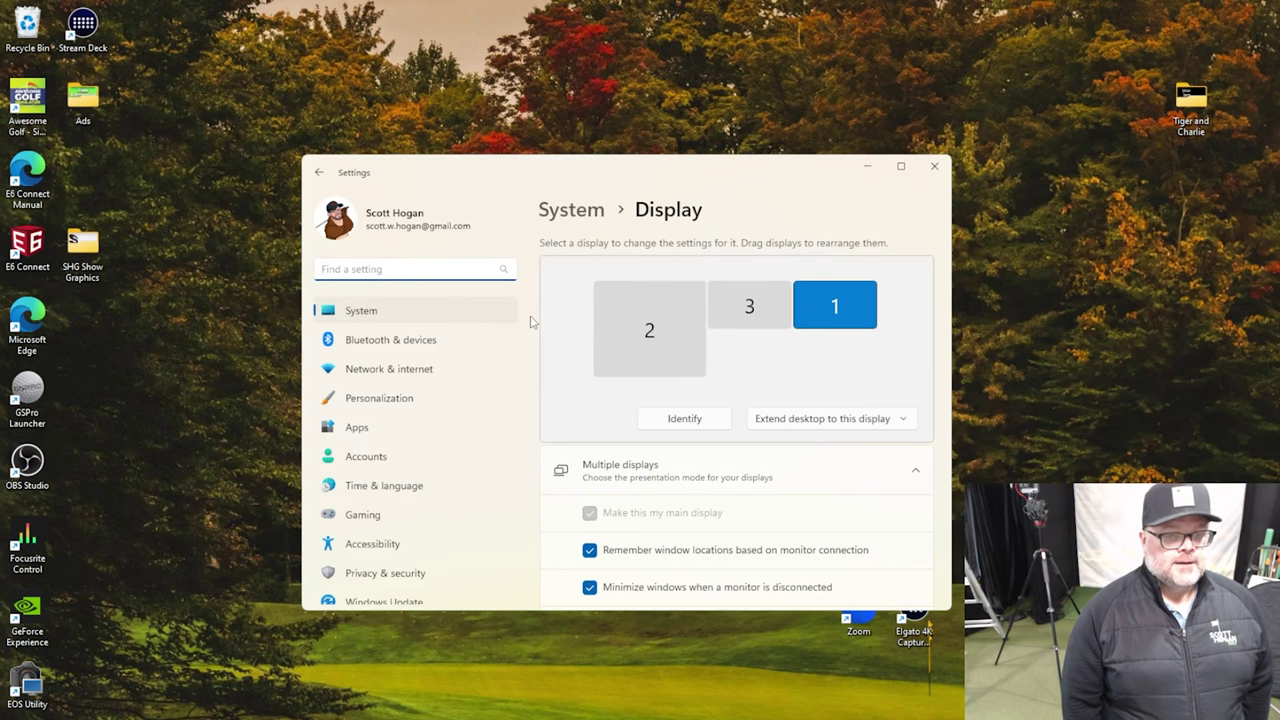
pyautogui.click(632, 333)
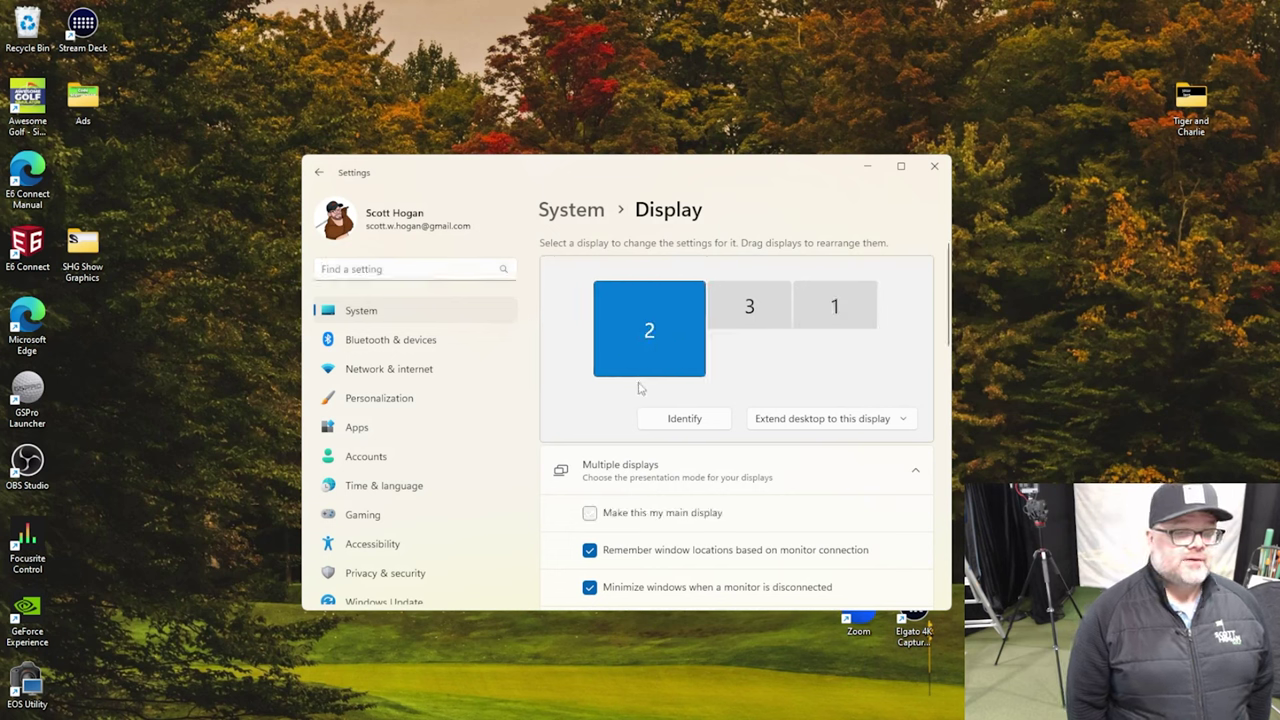
pyautogui.click(669, 422)
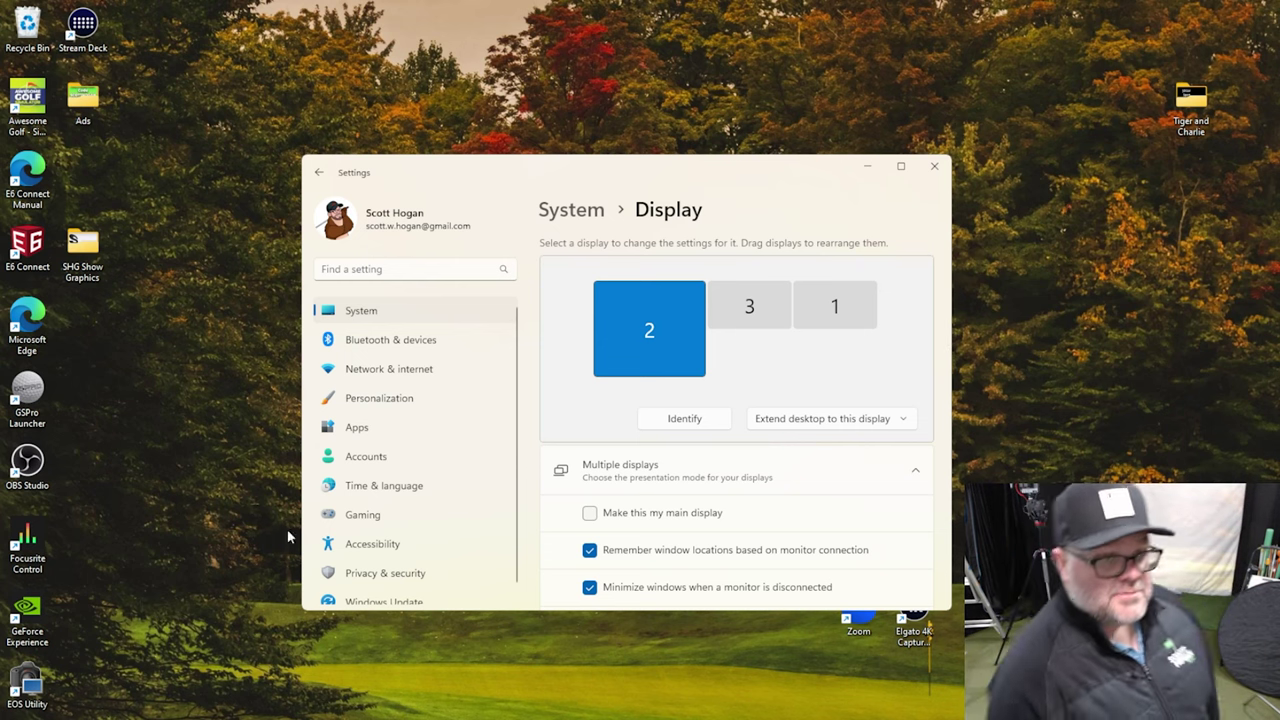
# - Check the resolutions offered for display 2, keep 2560 × 2160 selected and close the display settings
pyautogui.scroll(-3, 755, 348)
pyautogui.scroll(-5, 755, 348)
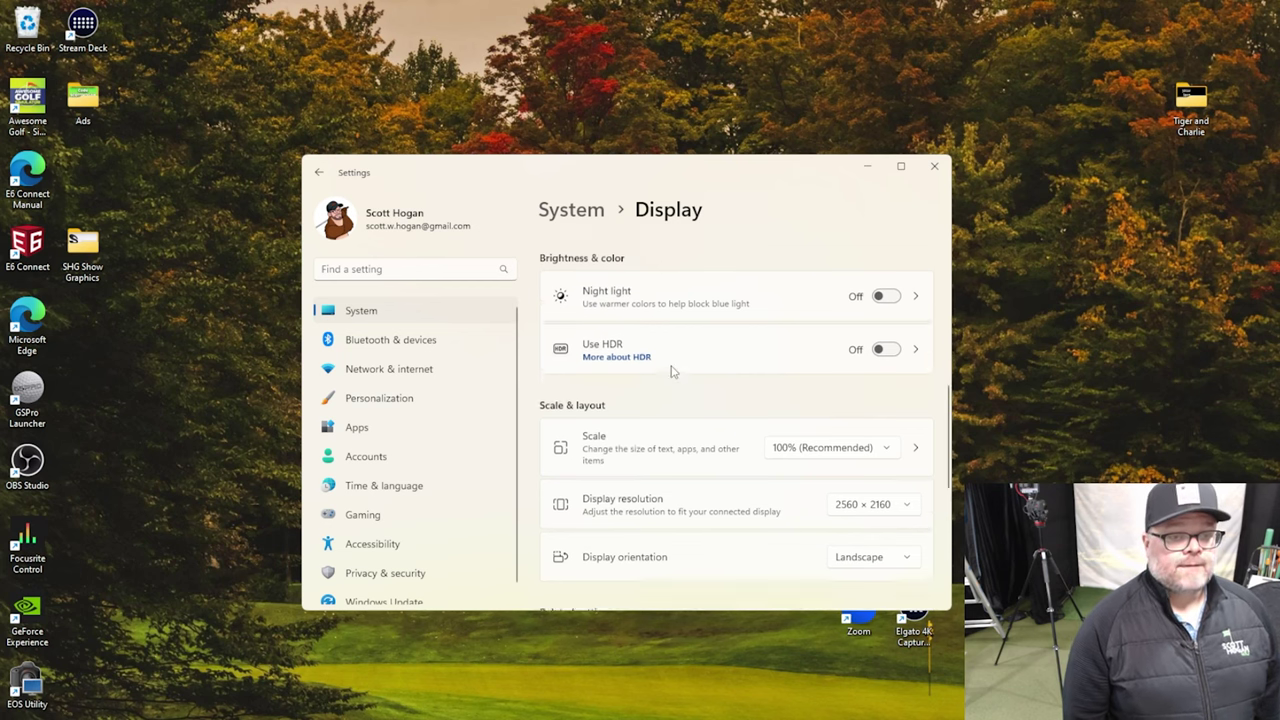
pyautogui.scroll(3, 672, 370)
pyautogui.scroll(2, 672, 370)
pyautogui.scroll(-5, 672, 370)
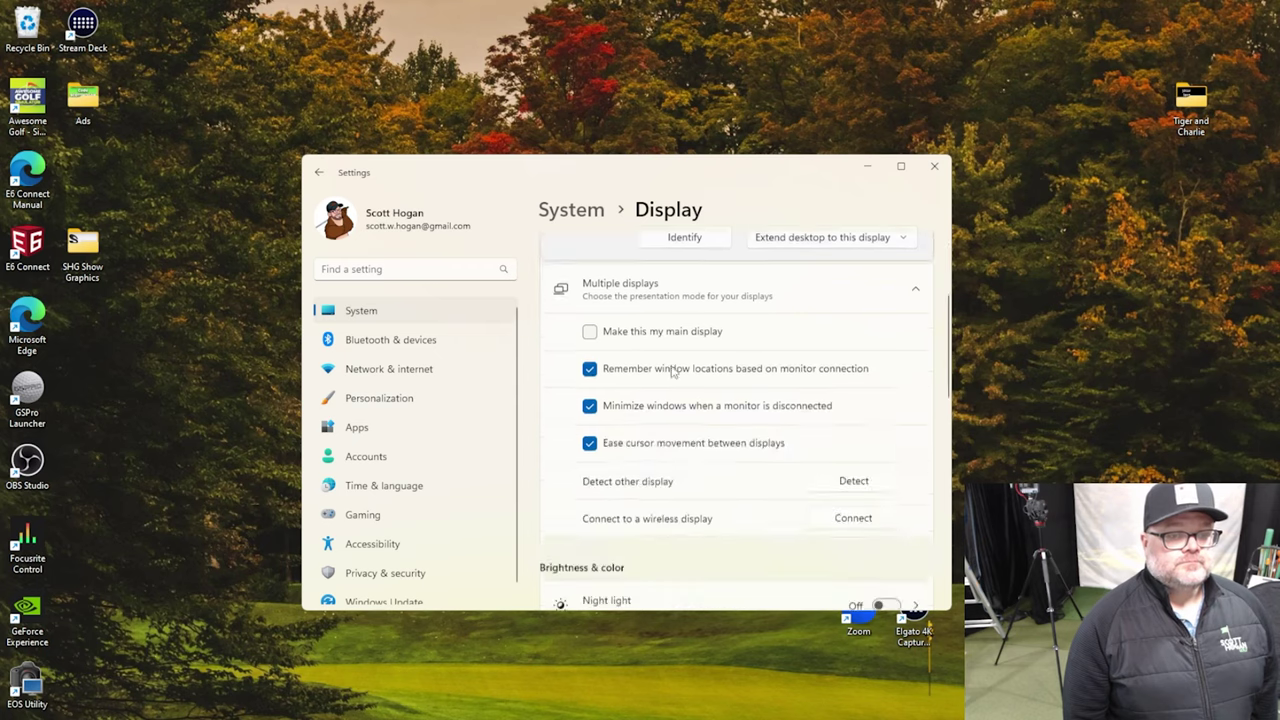
pyautogui.scroll(-1, 672, 371)
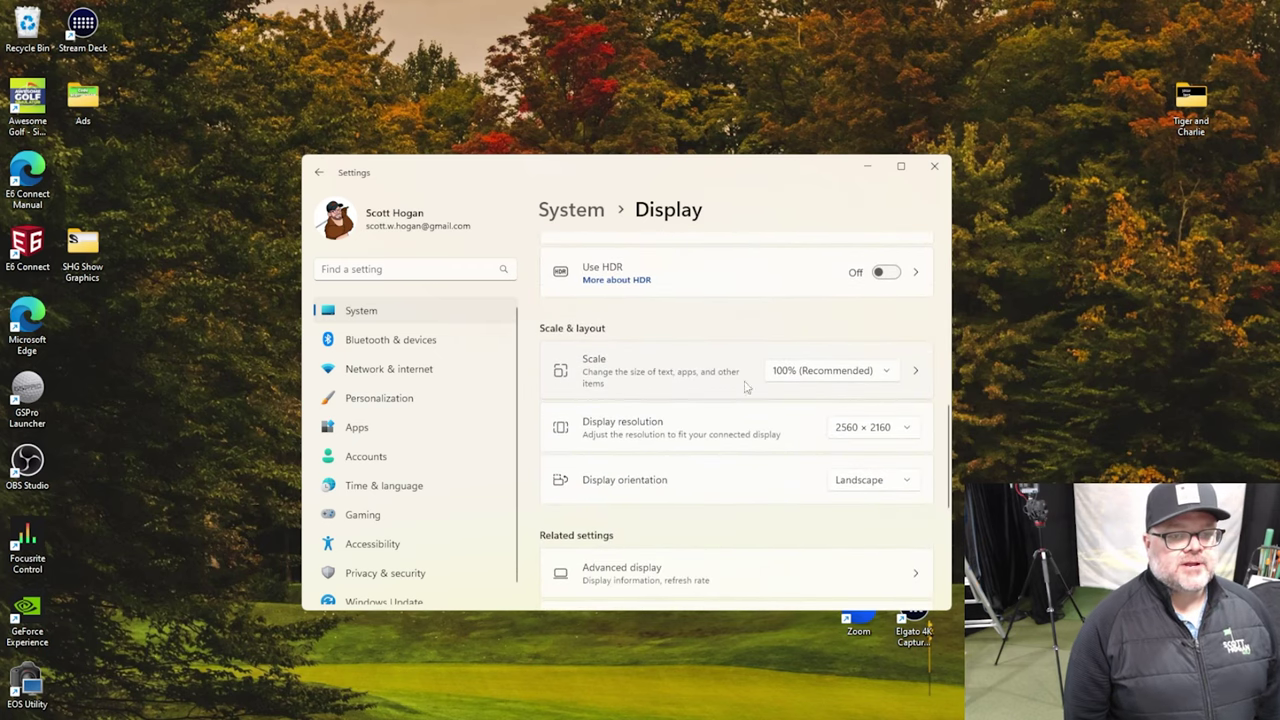
pyautogui.click(839, 428)
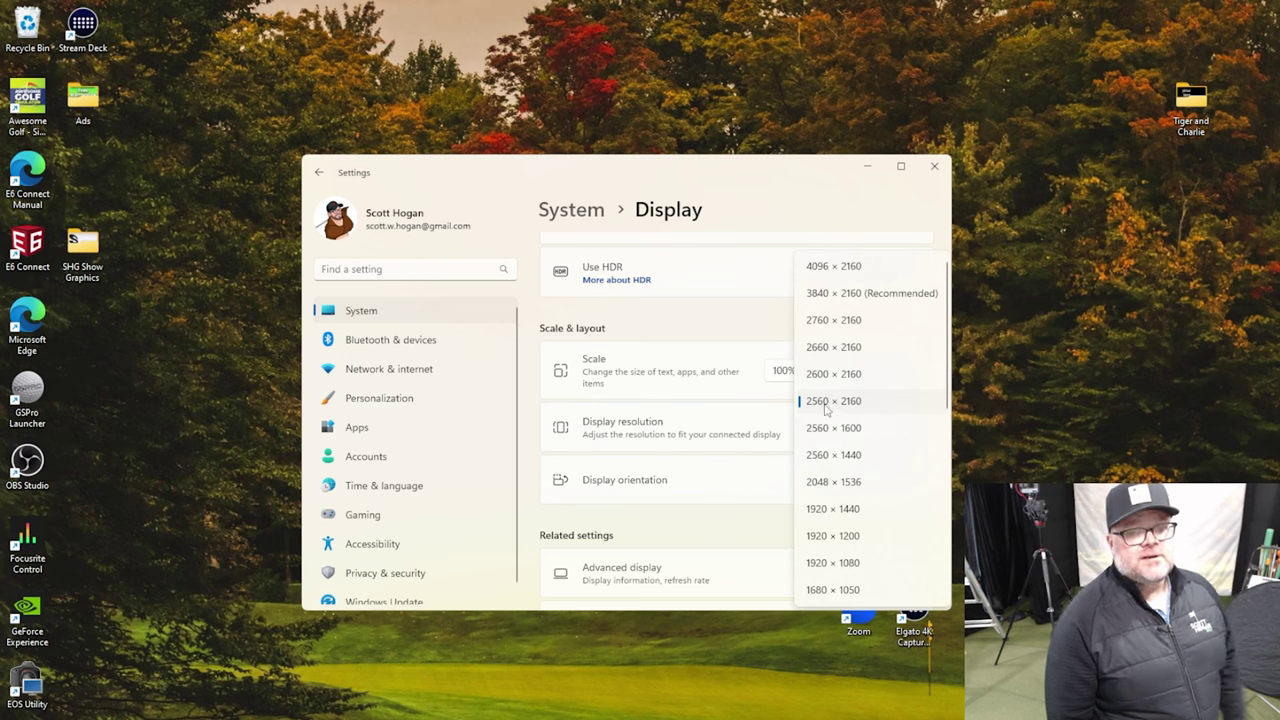
pyautogui.click(826, 404)
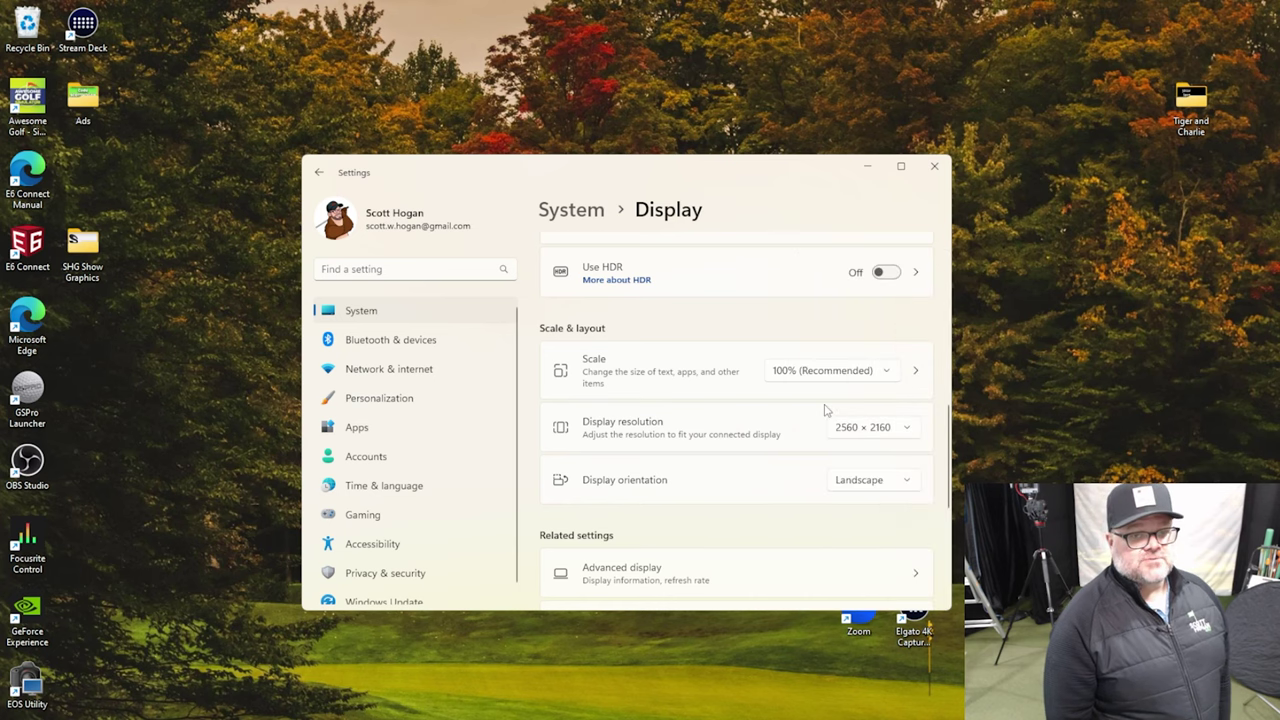
pyautogui.click(934, 167)
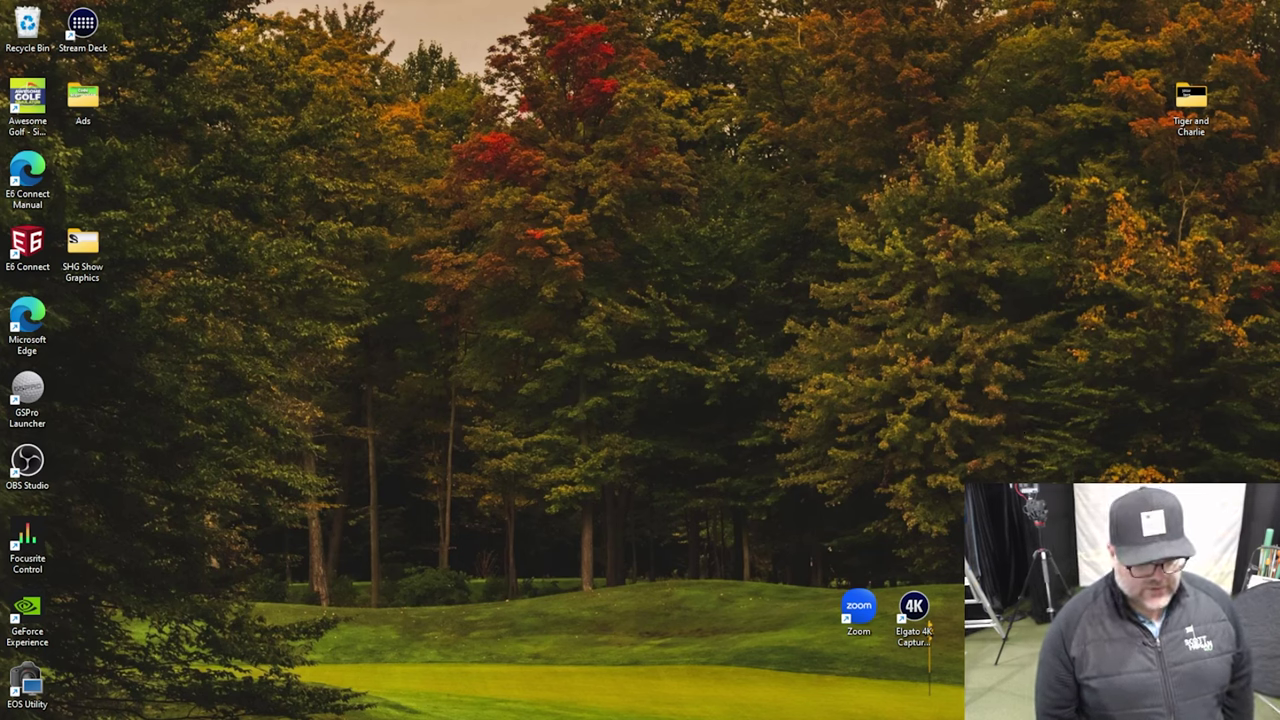
# - Check the screen resolution and graphics quality options in the GSPro configuration, then start the game at 2560 x 2160, Ultra, on Display 2
pyautogui.moveTo(714, 289)
pyautogui.moveTo(714, 289); pyautogui.dragTo(414, 264)
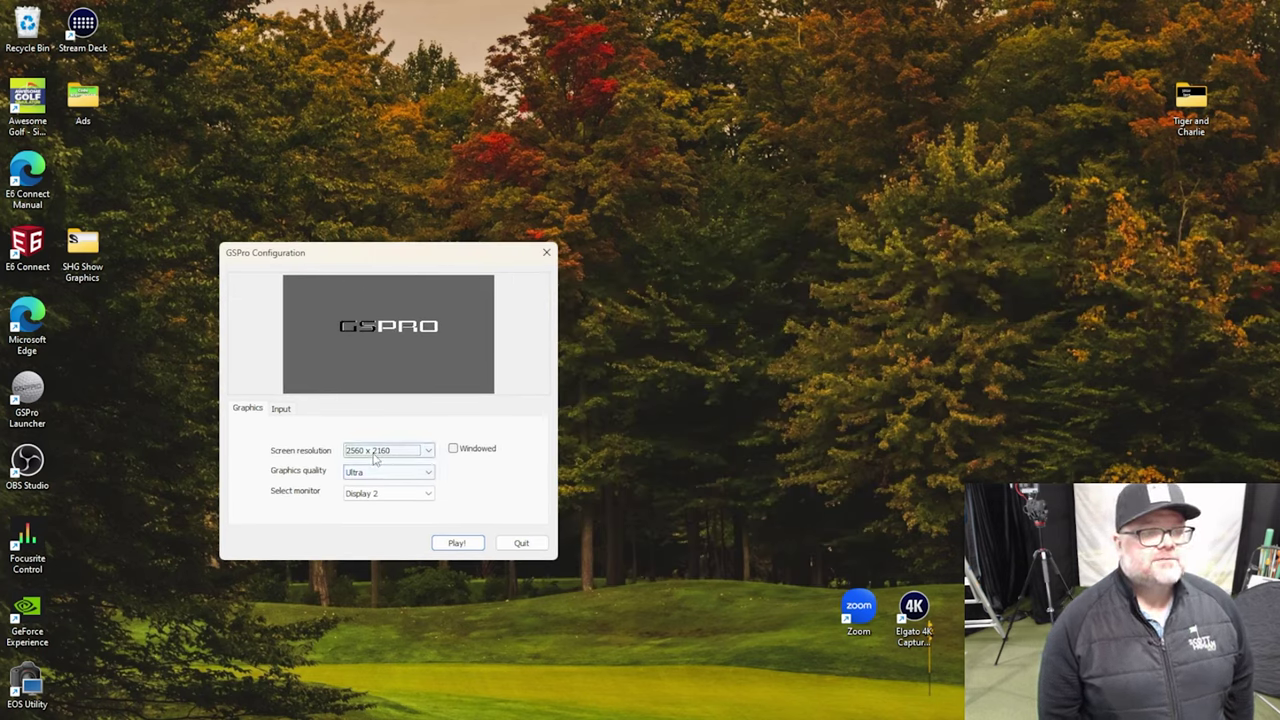
pyautogui.click(392, 452)
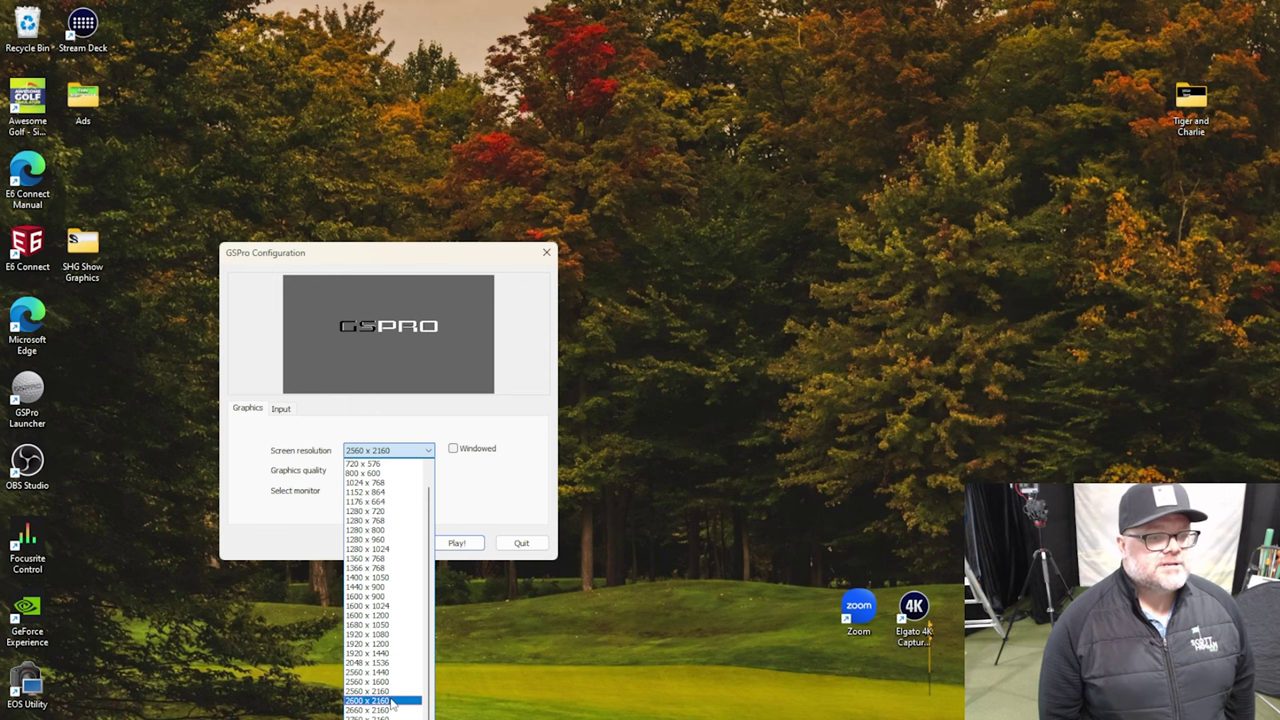
pyautogui.click(612, 413)
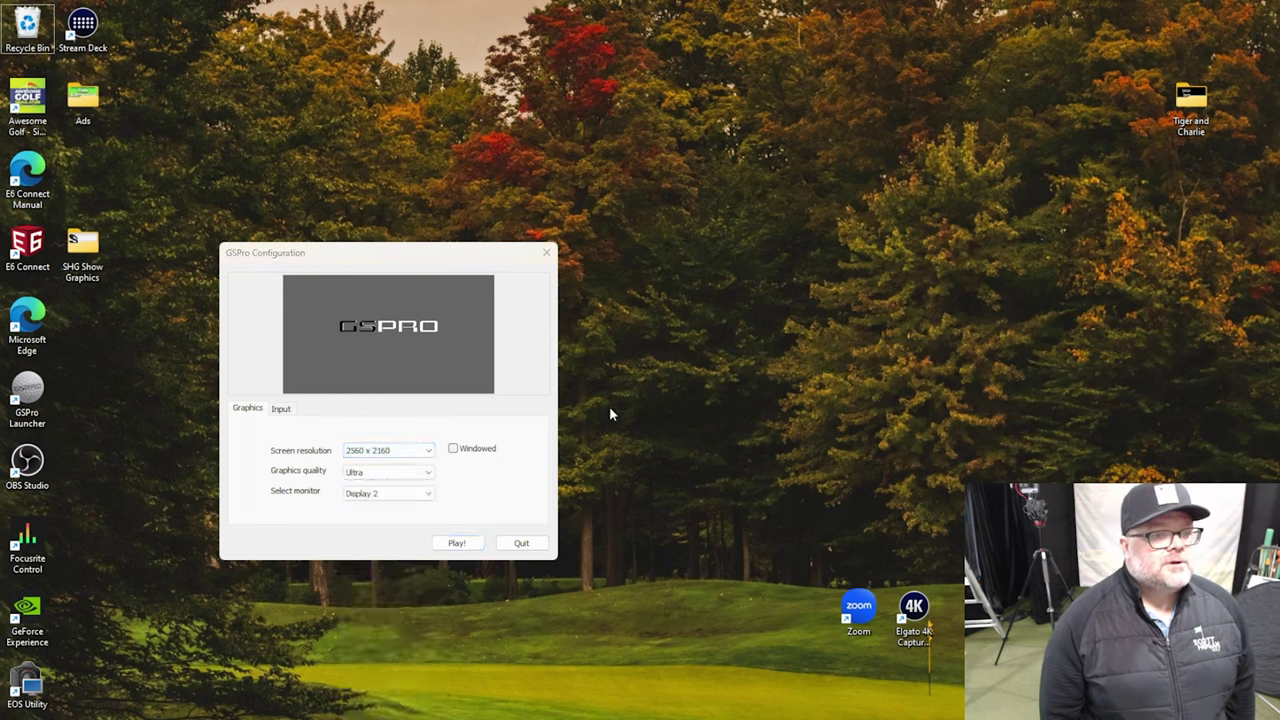
pyautogui.click(381, 471)
pyautogui.click(660, 400)
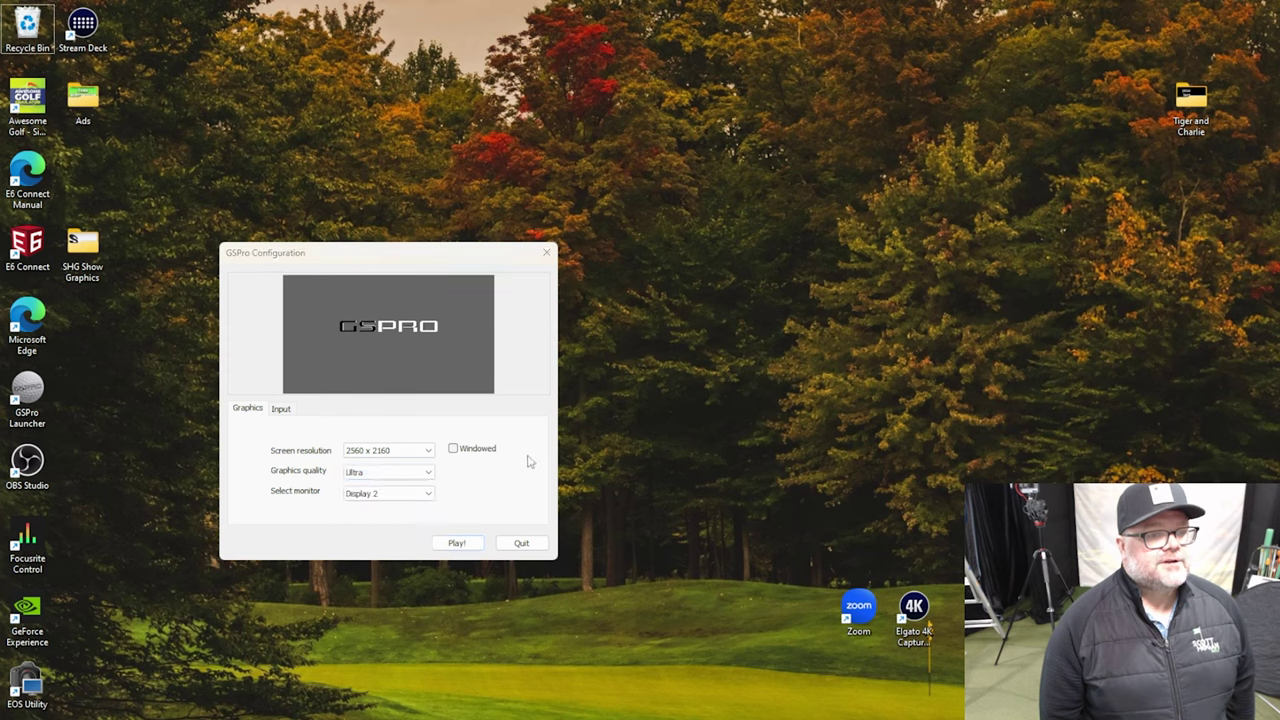
pyautogui.click(467, 543)
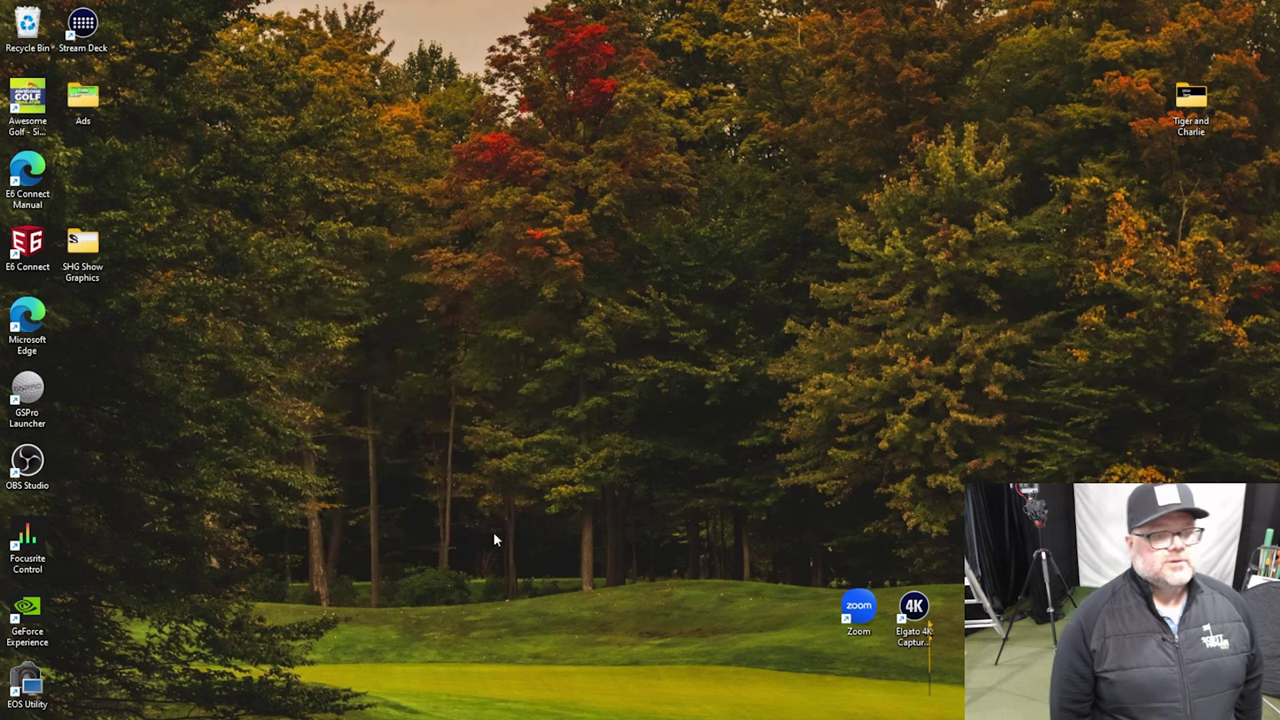